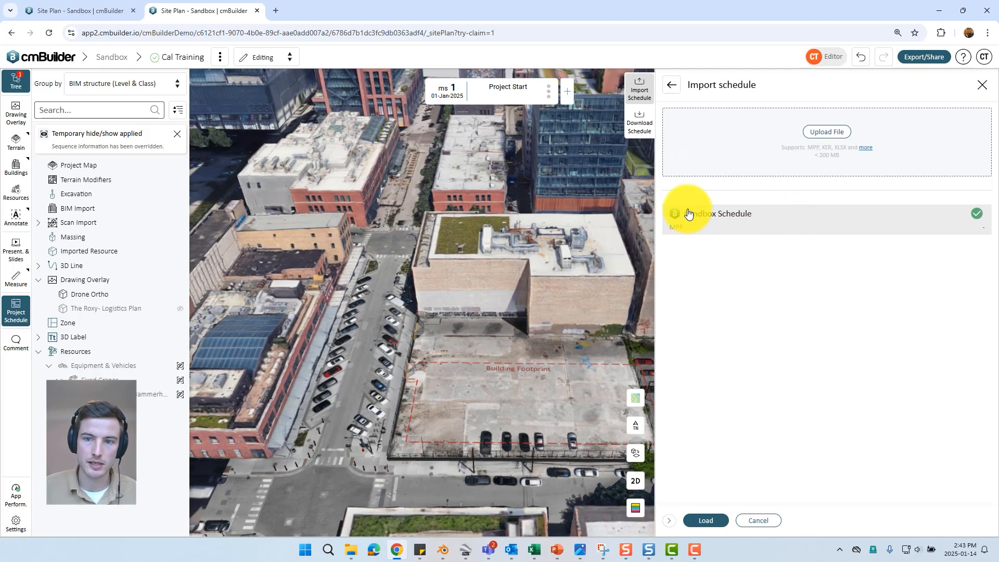
Load the existing Sandbox Schedule for linking its tasks
click(733, 223)
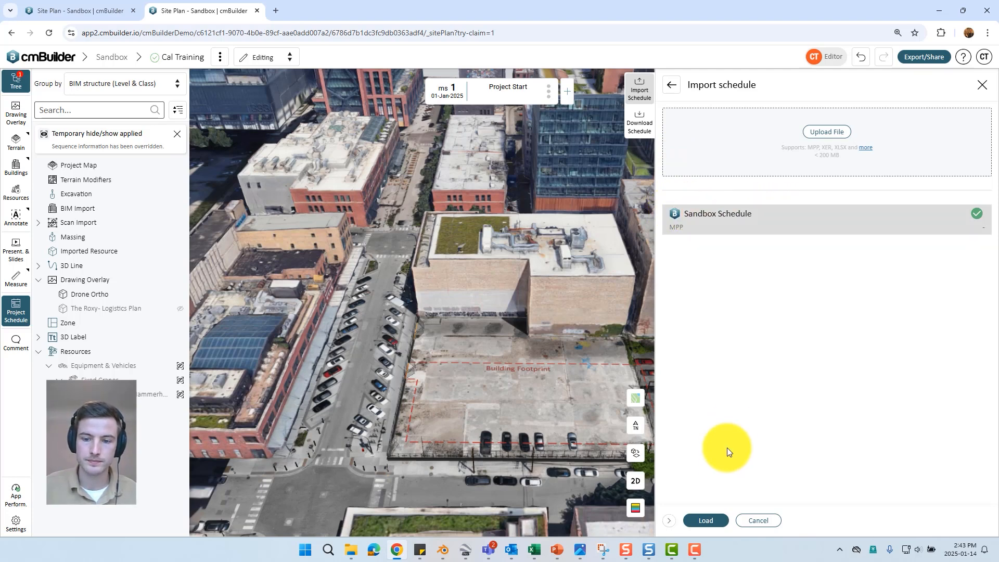
click(715, 521)
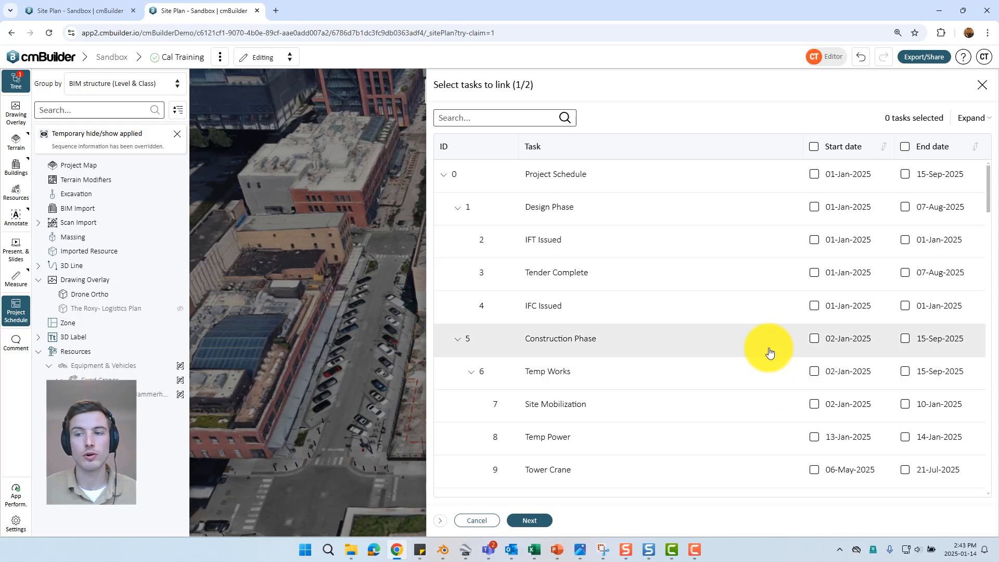
Collapse the Design Phase group in the task list
click(458, 207)
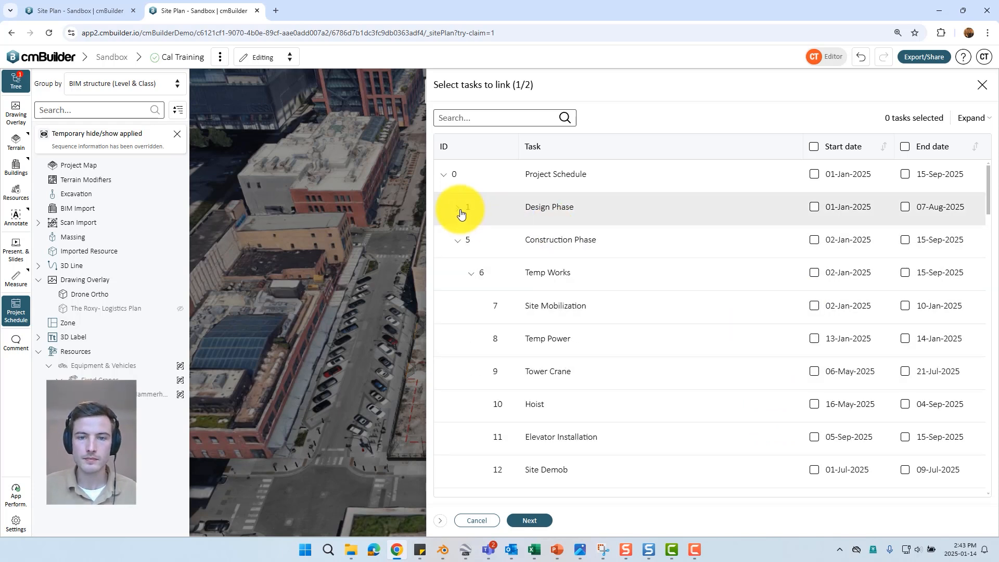
click(458, 208)
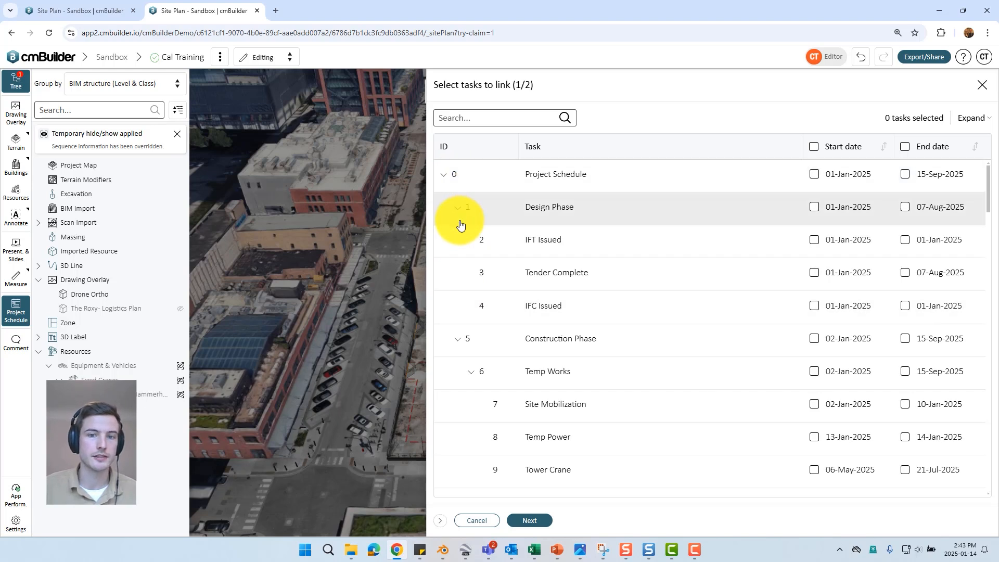
click(458, 211)
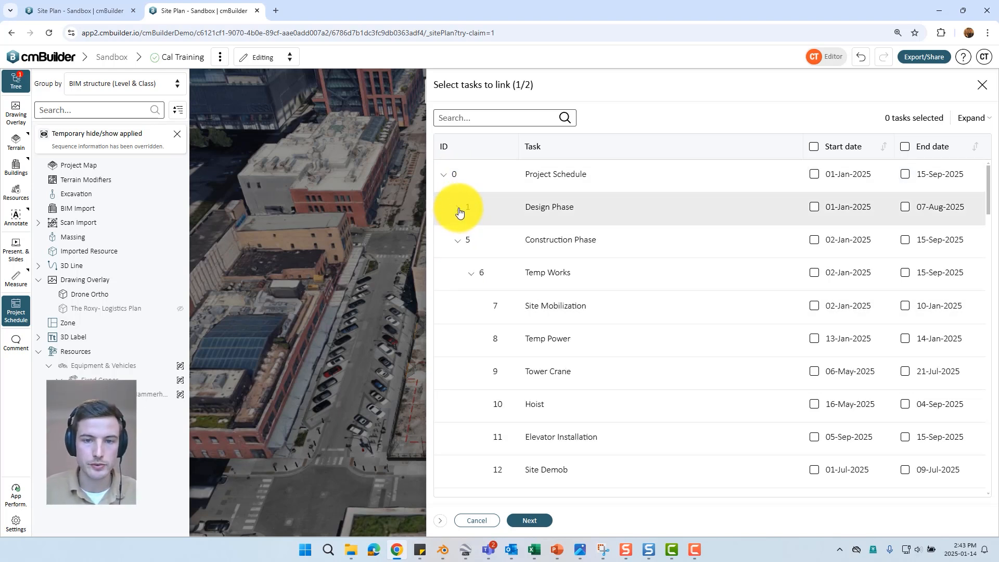
click(459, 211)
click(459, 212)
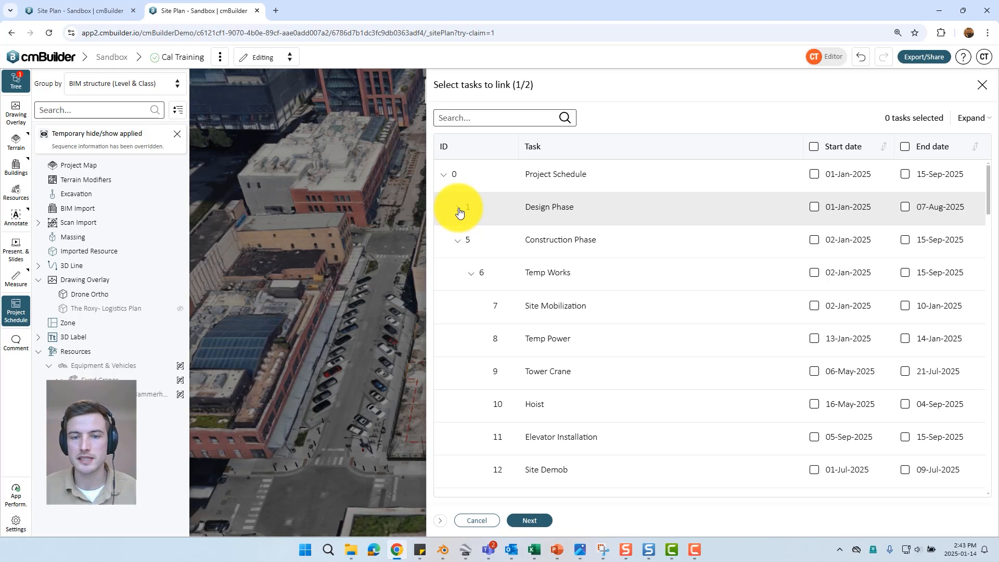
click(459, 211)
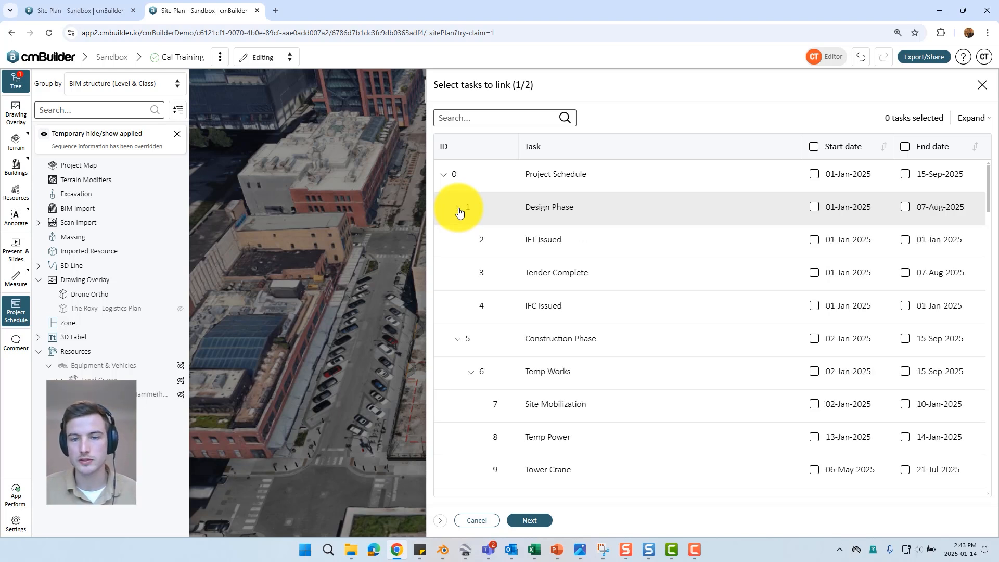
click(459, 211)
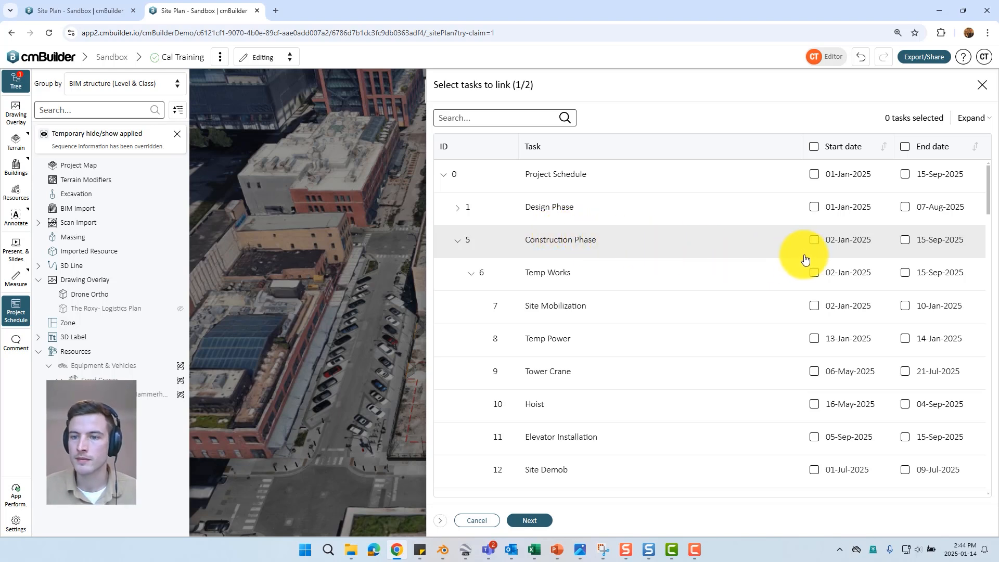
Select the start and end dates of Construction Phase and Tower Crane, plus the end date of Site Mobilization
click(814, 242)
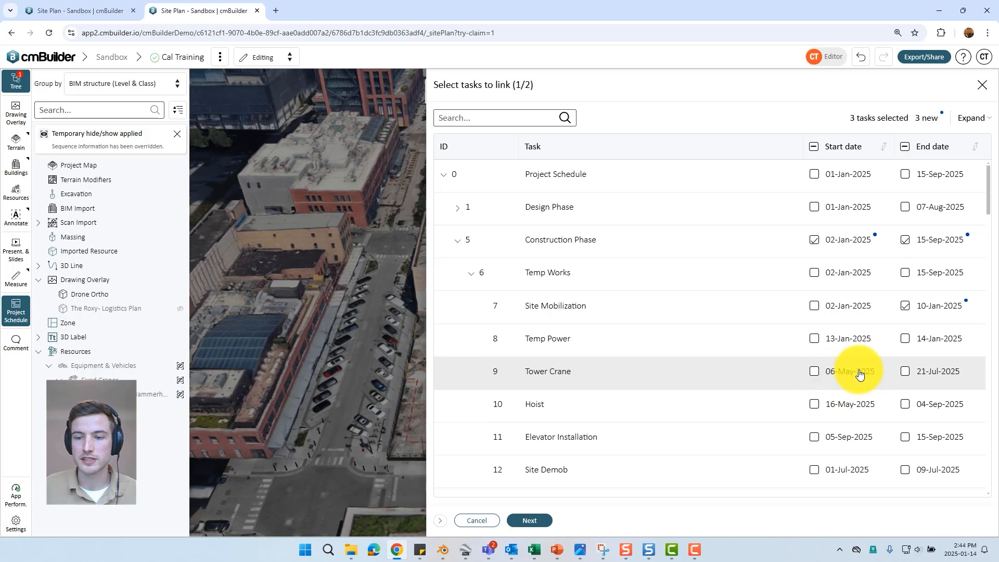
click(814, 372)
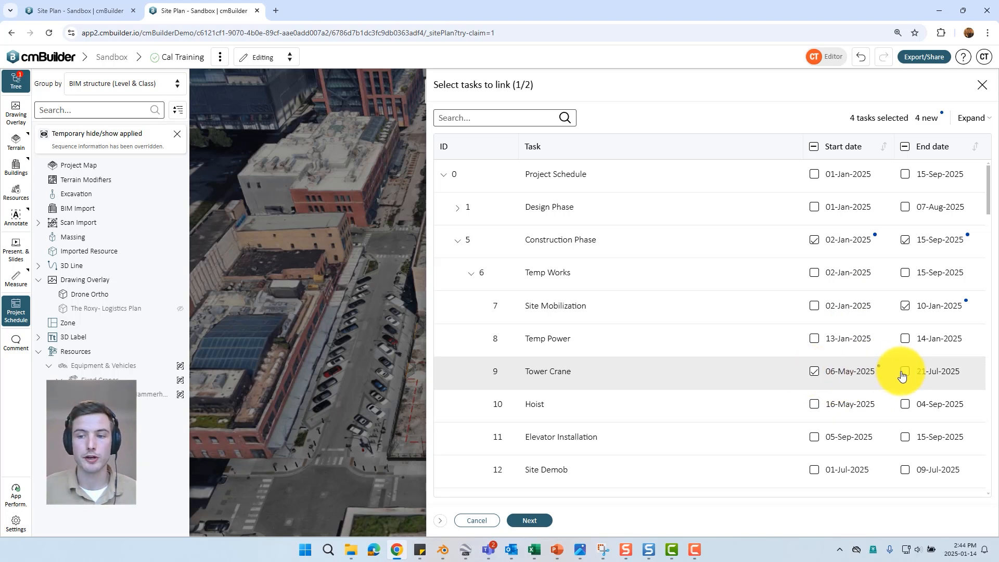
click(906, 373)
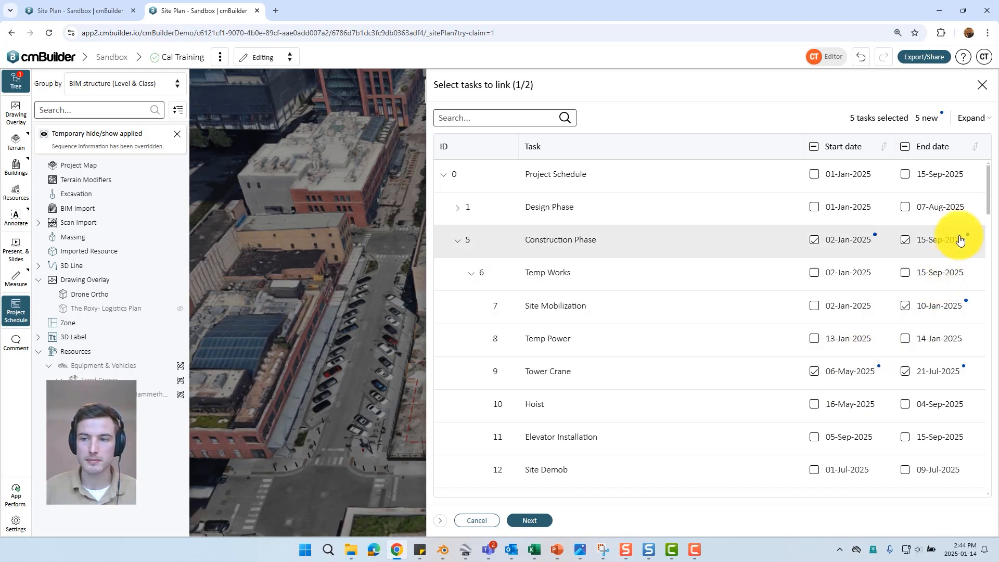
Select the end dates of Clear Site, Retention Piling, Bulk Excavation 1, Bulk Excavation 3 and Detailed Excavation together
drag(989, 196, 988, 241)
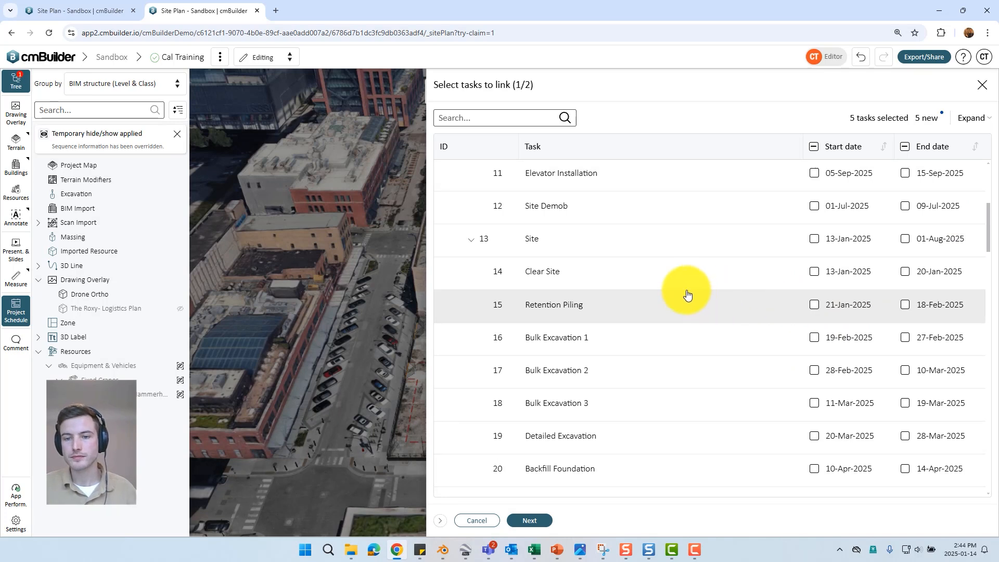
click(675, 278)
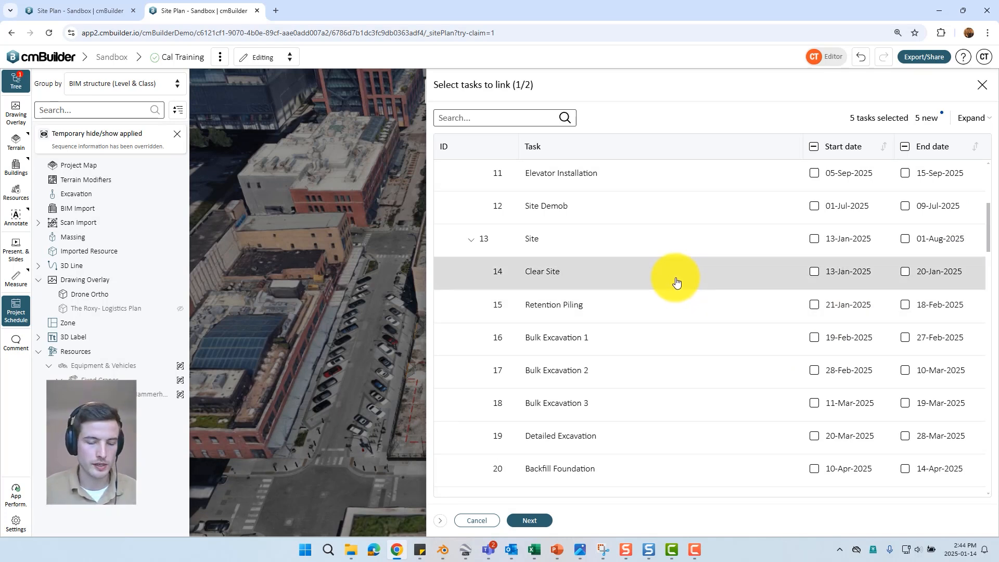
drag(676, 281, 628, 377)
ctrl+click(616, 409)
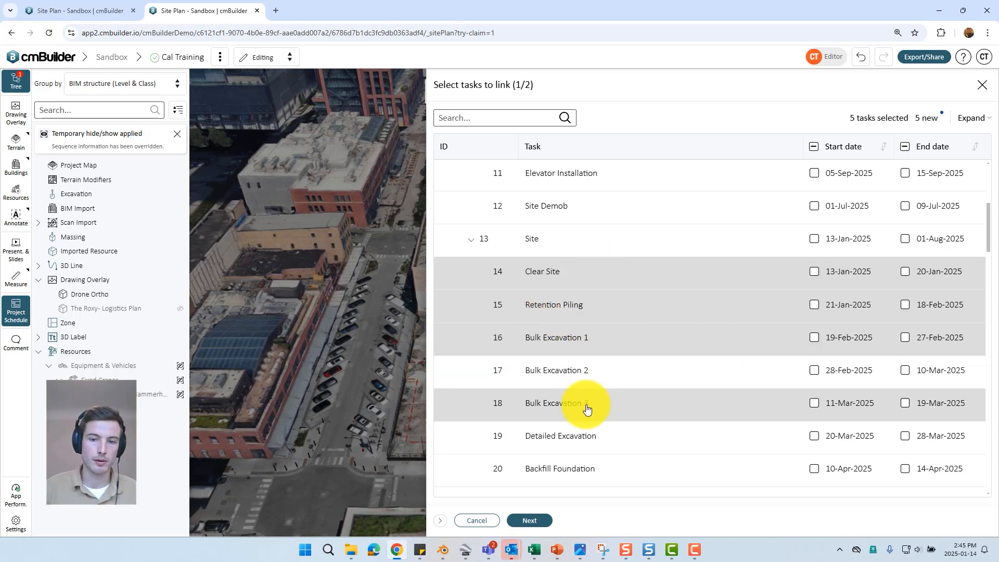
ctrl+click(571, 433)
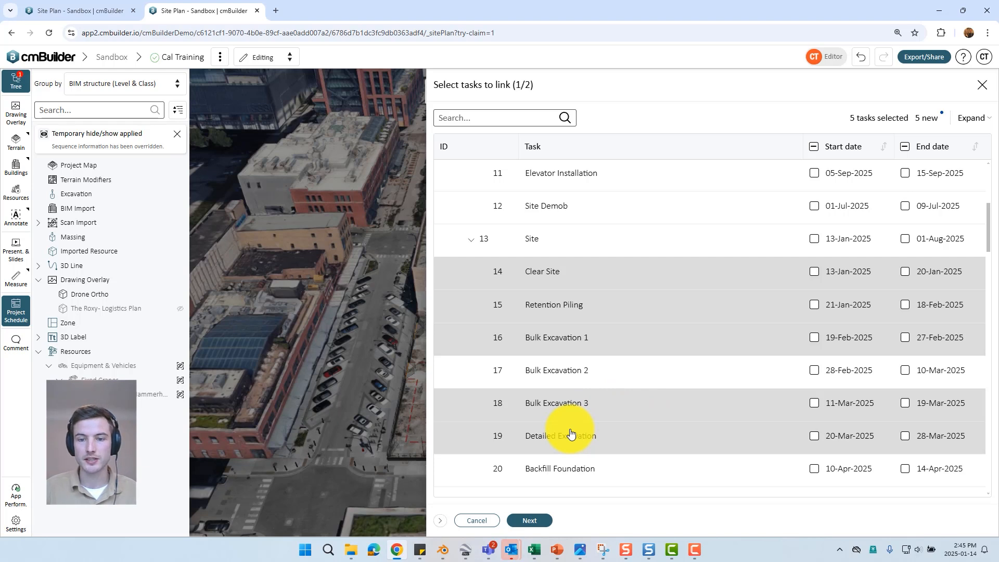
click(905, 437)
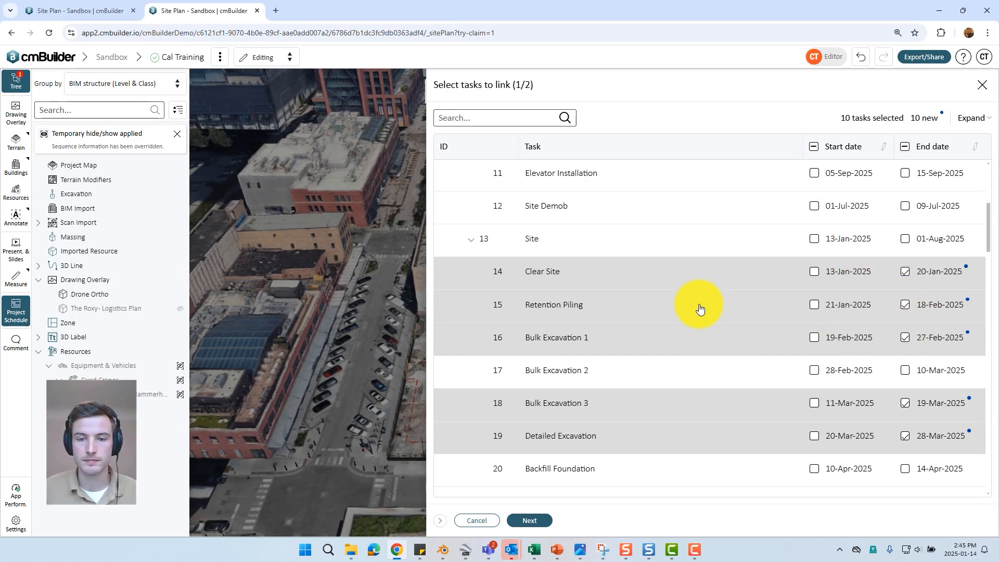
Select the end dates of all concrete tasks from Pour Concrete Footings through Pour L3 Columns, plus Pour L6 Columns
scroll(704, 307, down, 4)
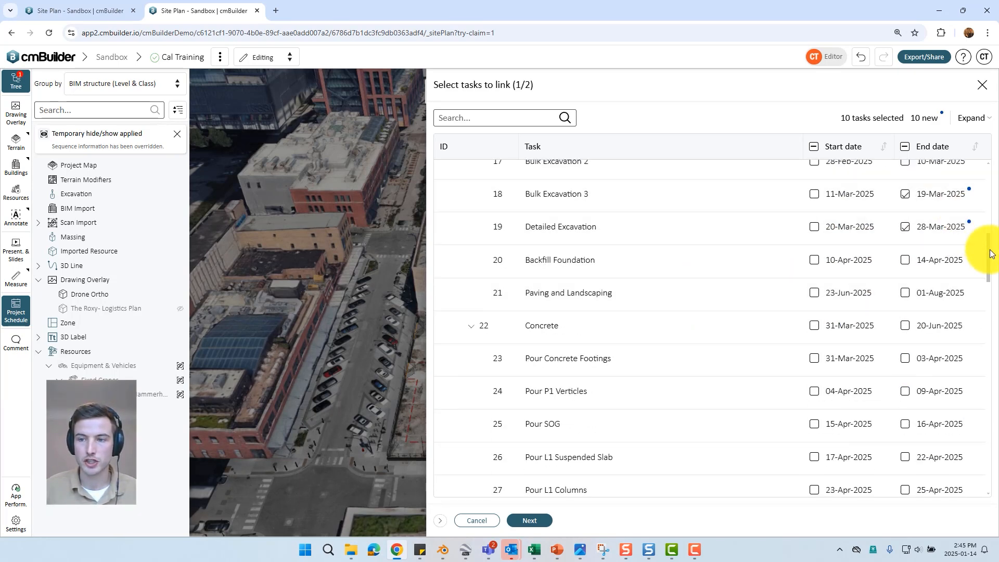
scroll(990, 255, down, 1)
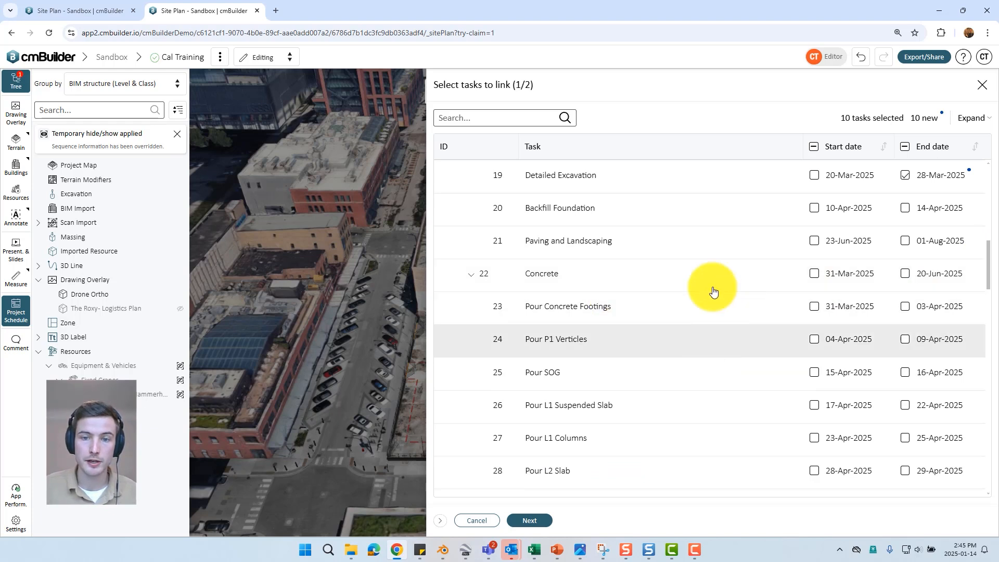
click(591, 305)
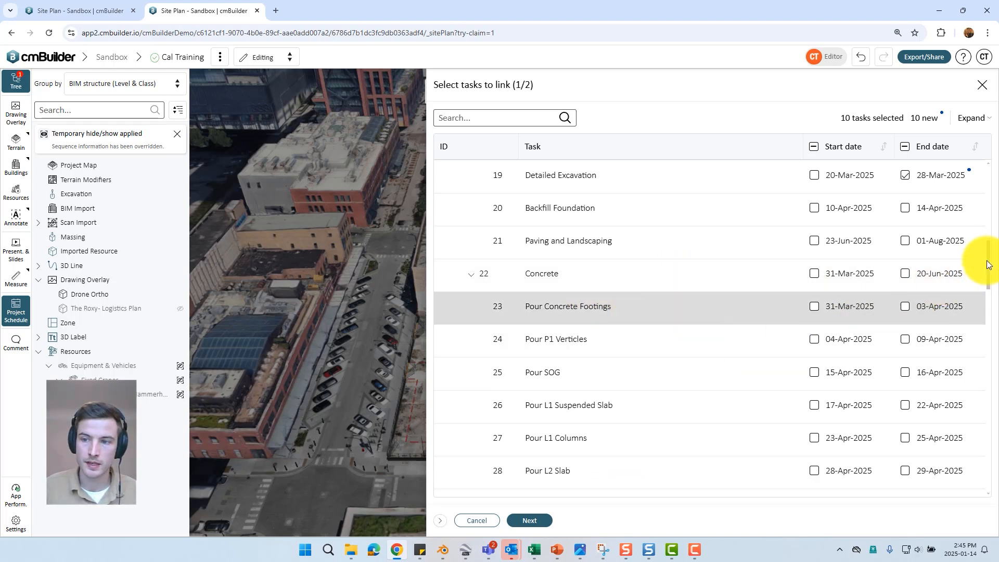
scroll(988, 265, down, 3)
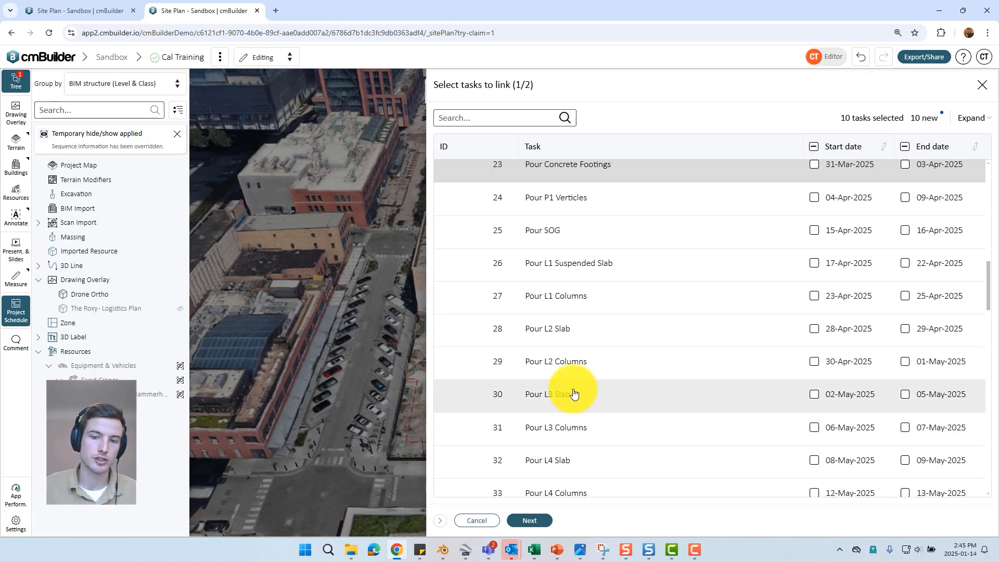
shift+click(572, 428)
drag(990, 296, 994, 337)
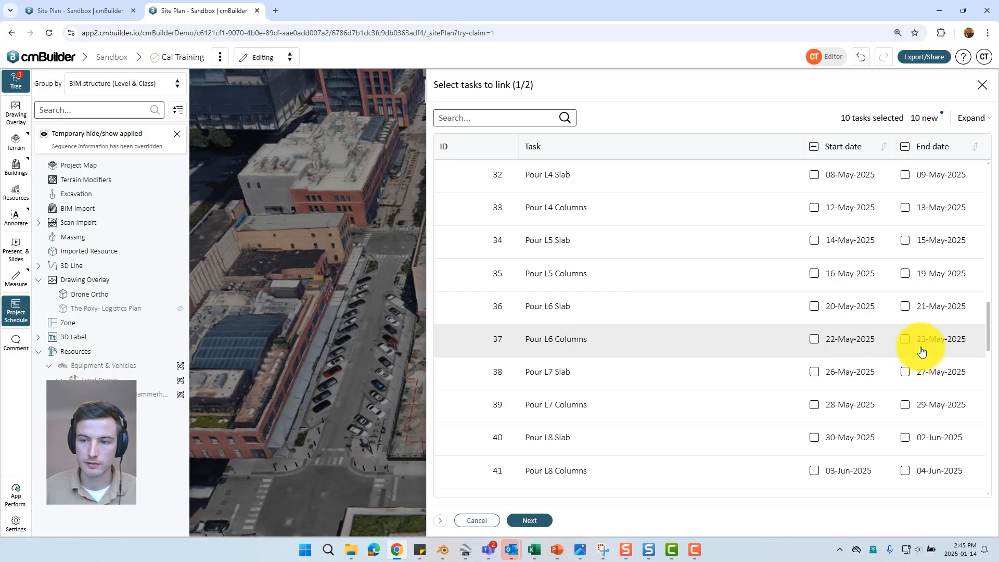
click(905, 340)
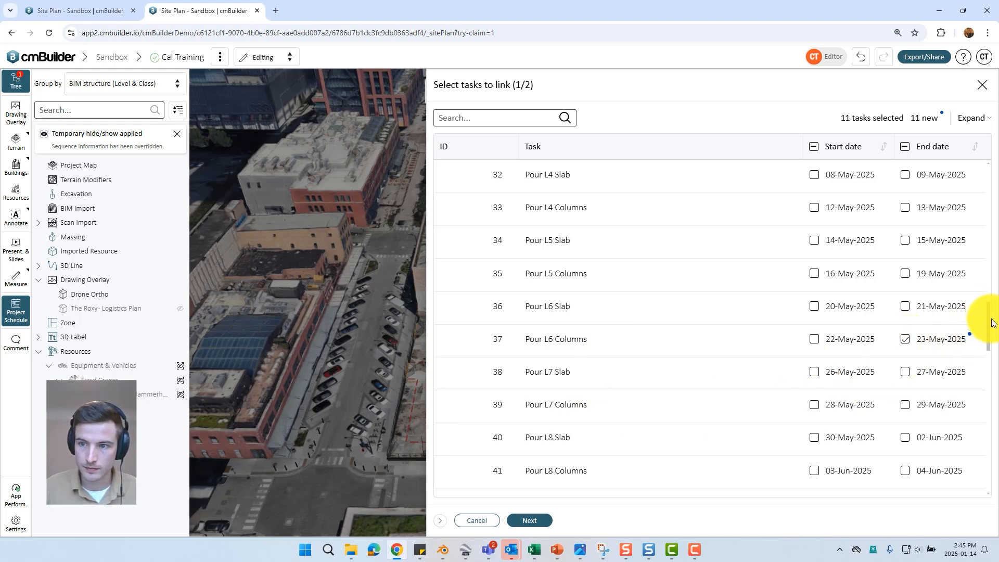
scroll(987, 309, up, 1)
scroll(987, 308, up, 5)
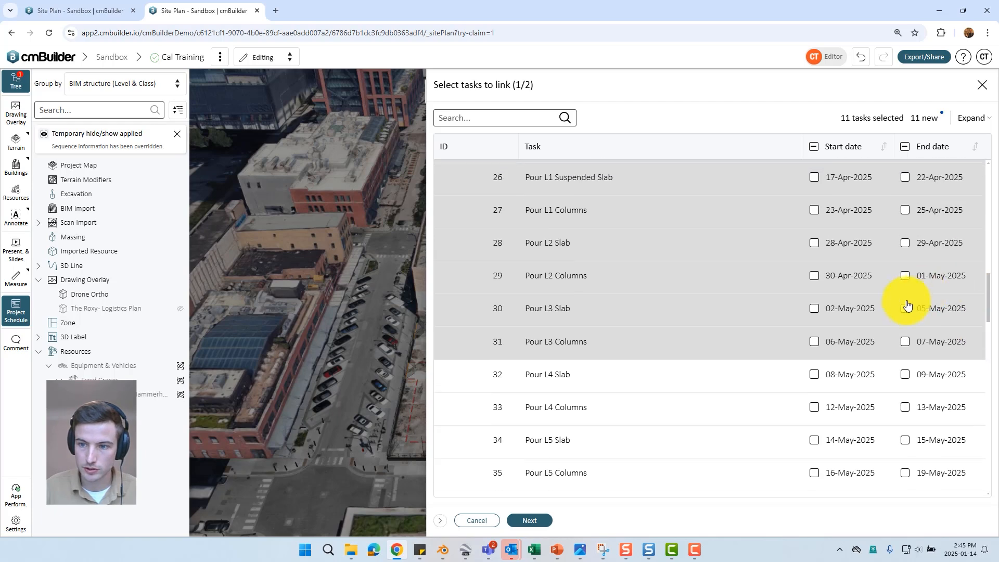
scroll(570, 306, up, 5)
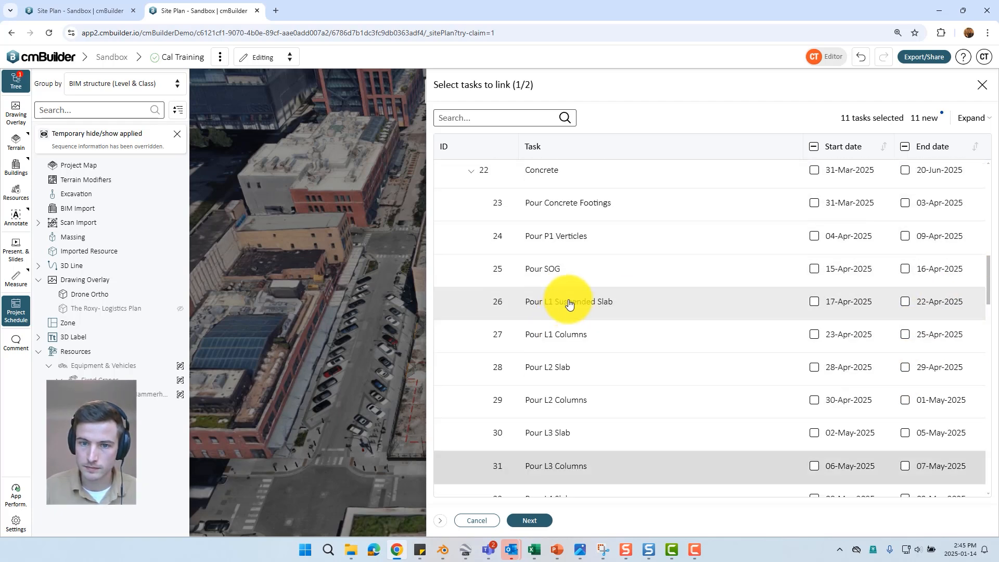
shift+click(577, 242)
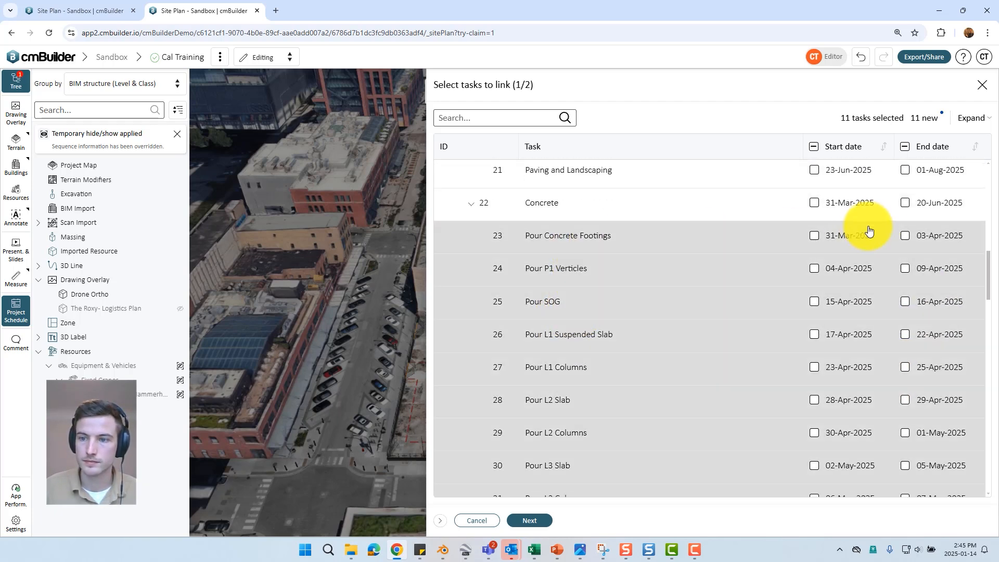
click(904, 235)
Select the end dates of Pour L9 Columns and Pour Elevetor Overrun
scroll(992, 281, down, 15)
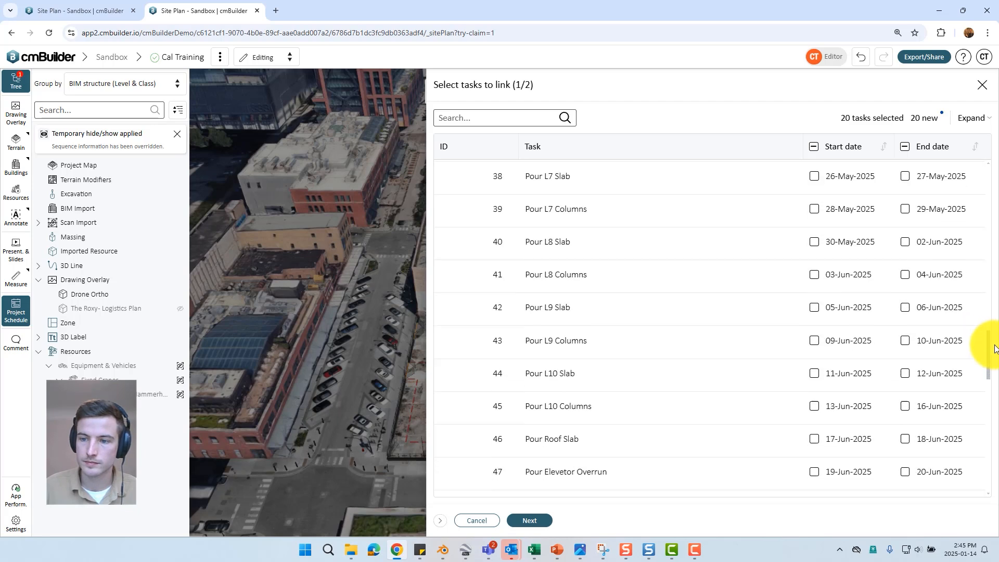
scroll(988, 169, up, 2)
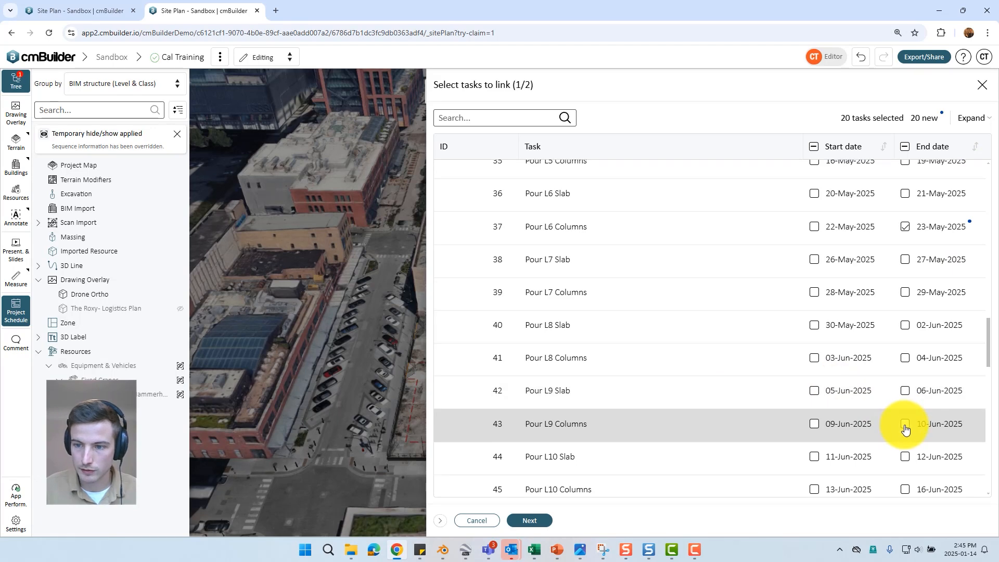
scroll(905, 427, down, 3)
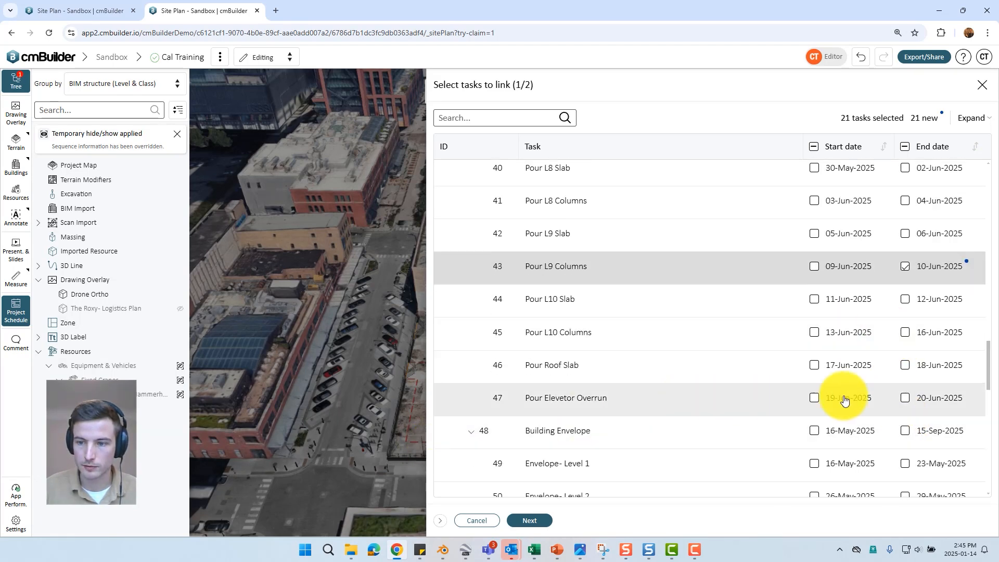
click(905, 399)
Select the end dates of the Envelope tasks for Levels 1, 2, 3, 6 and 10
scroll(832, 357, down, 2)
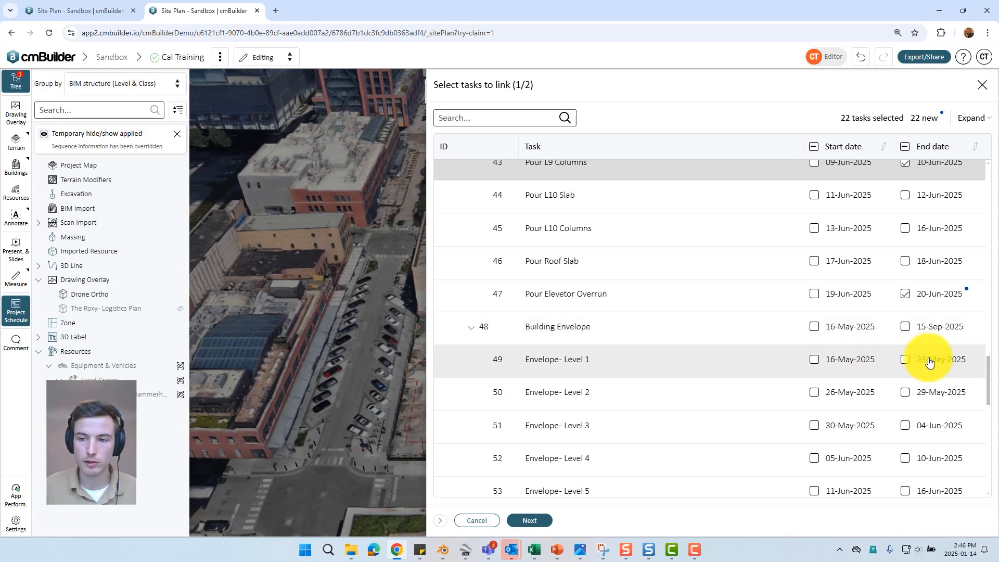
click(905, 360)
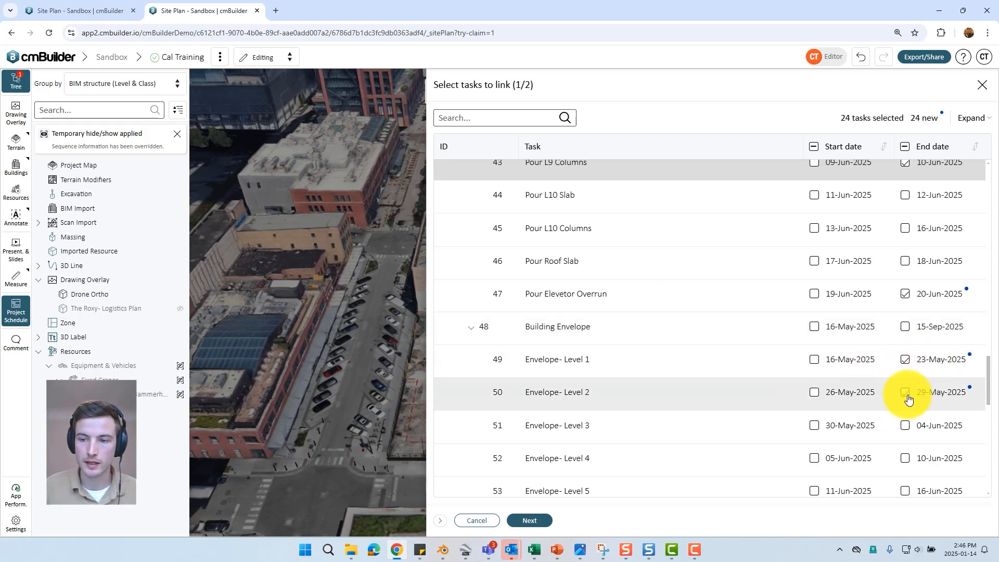
scroll(986, 395, down, 2)
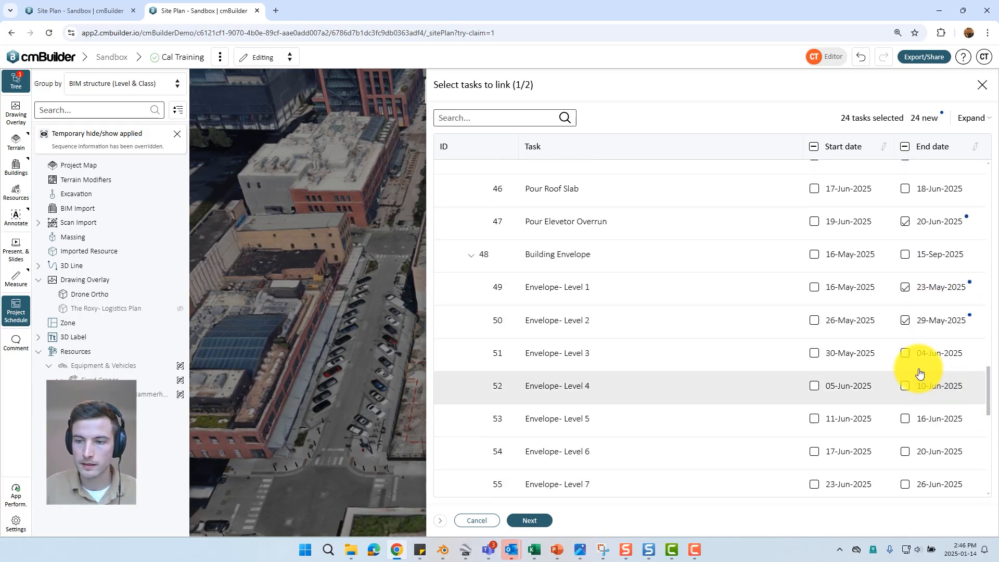
click(911, 360)
scroll(988, 402, down, 2)
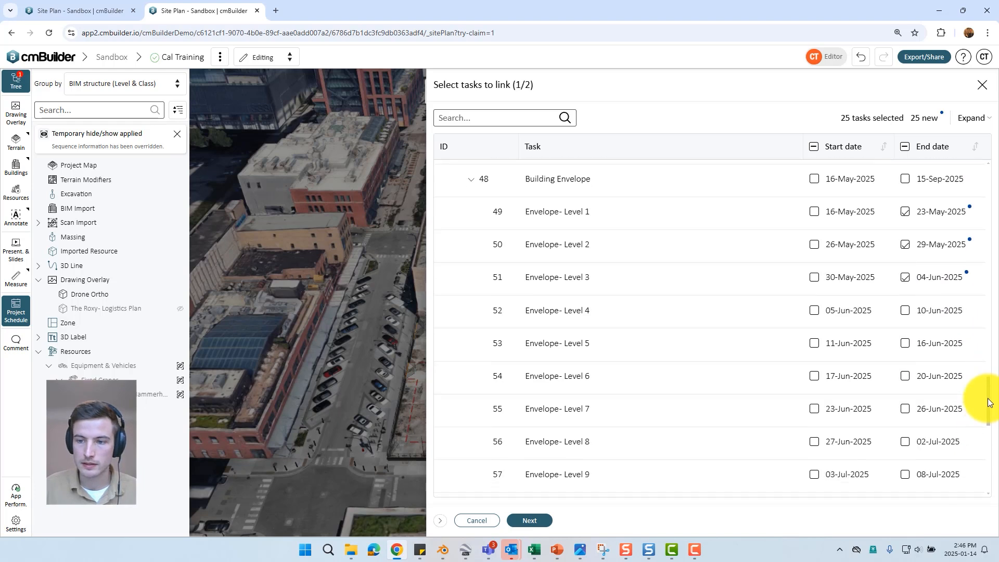
scroll(983, 406, down, 3)
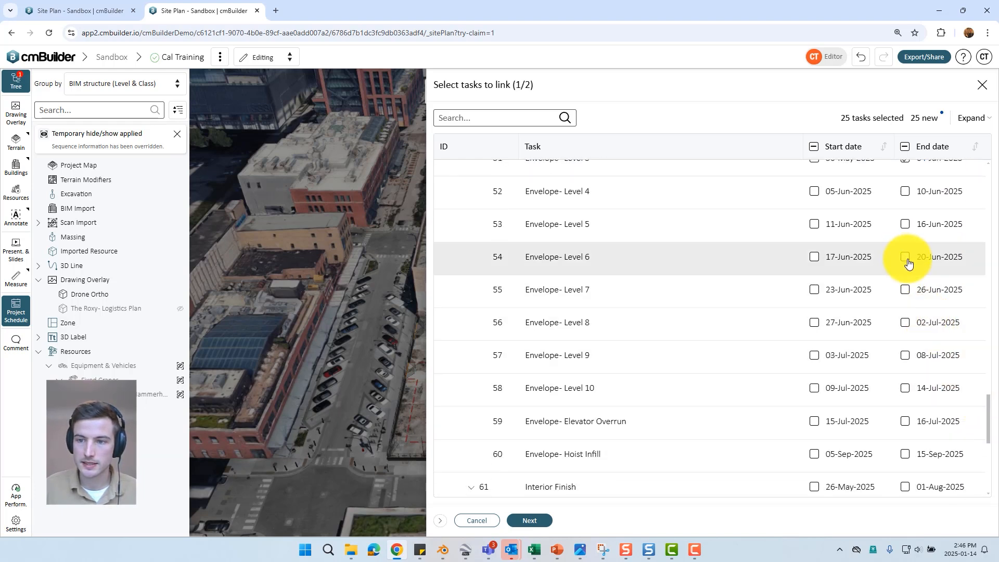
click(906, 258)
scroll(989, 403, down, 3)
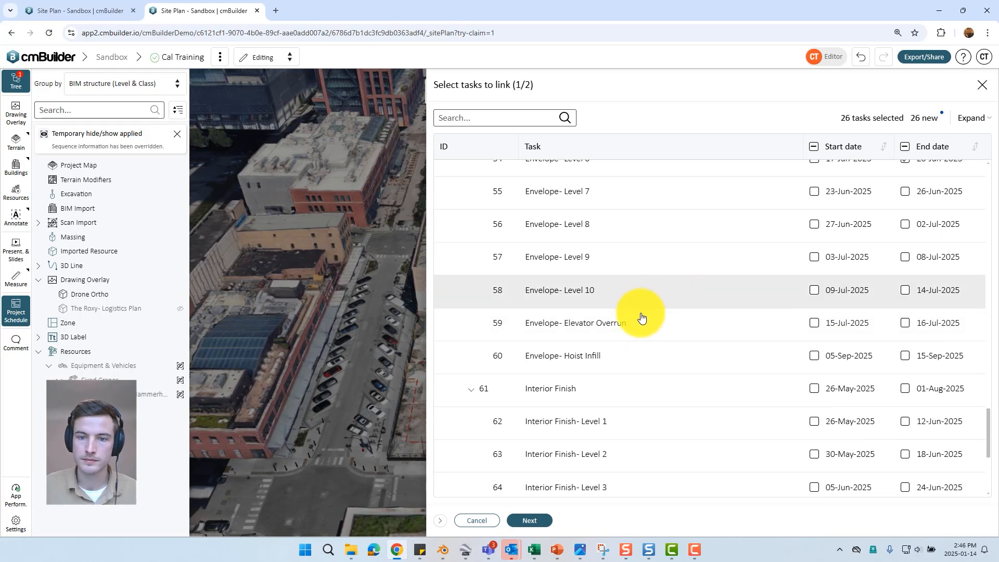
click(906, 290)
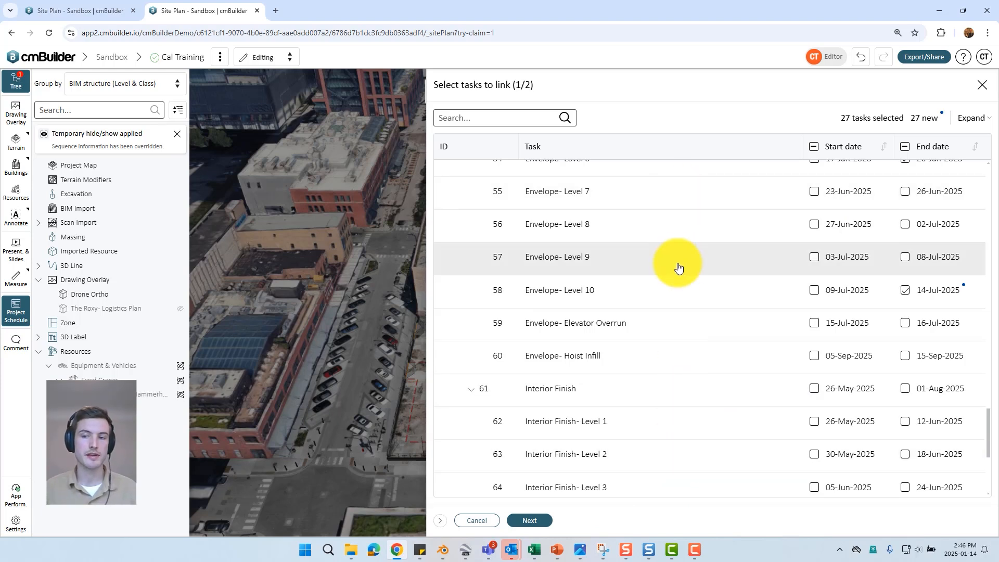
Proceed with the selected tasks to the milestone review and look through the updated project timeline
scroll(987, 418, up, 1)
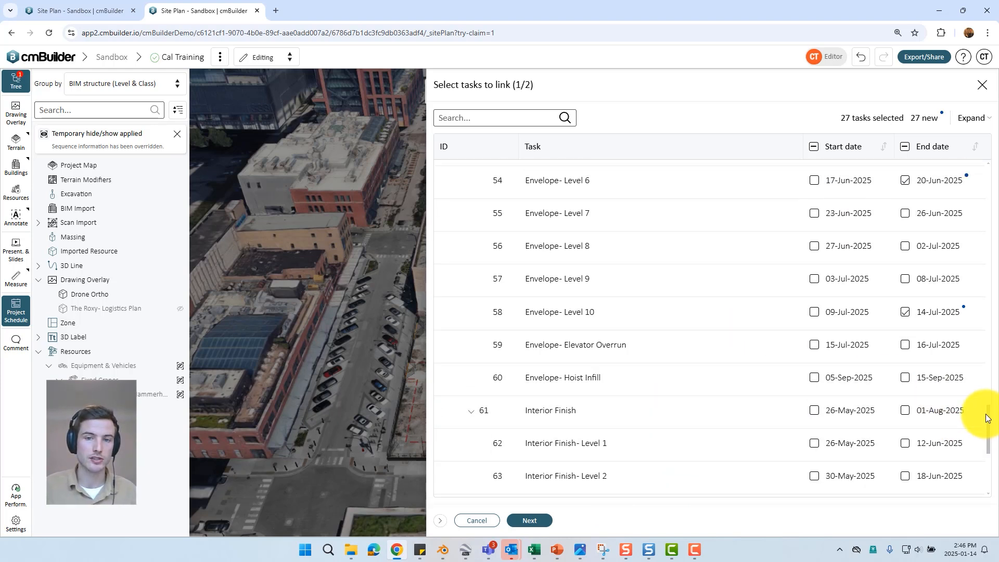
drag(987, 418, 987, 374)
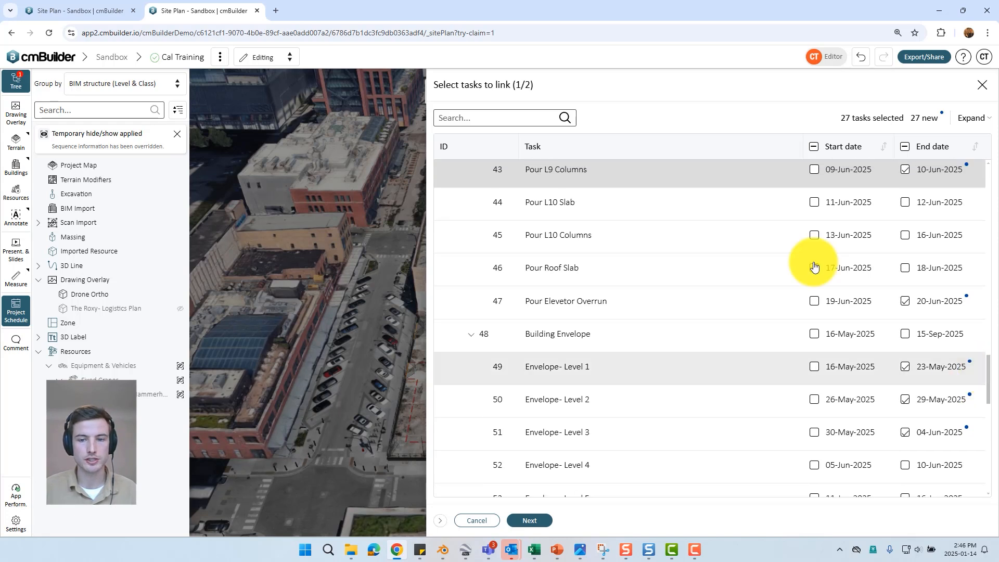
click(528, 521)
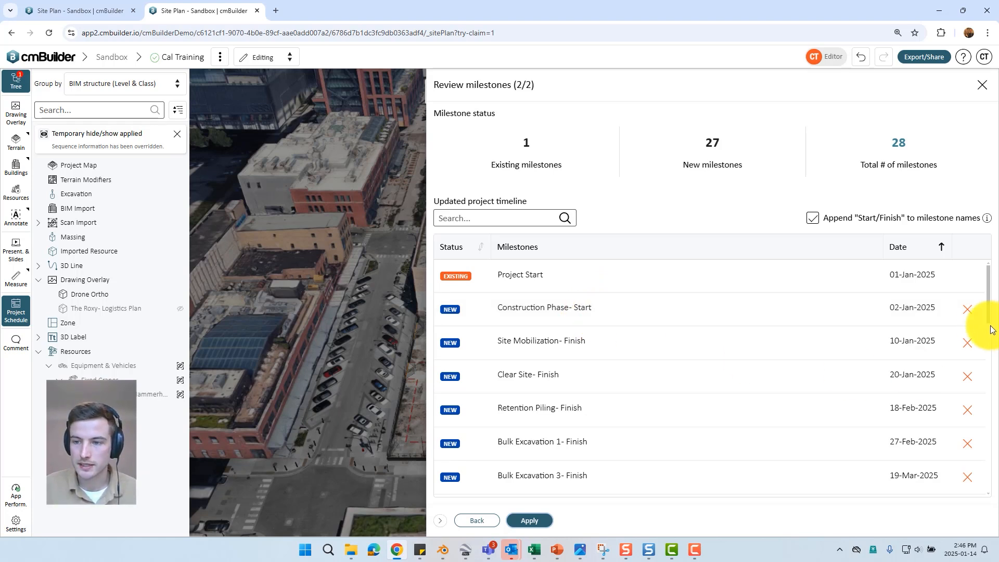
drag(990, 296, 995, 408)
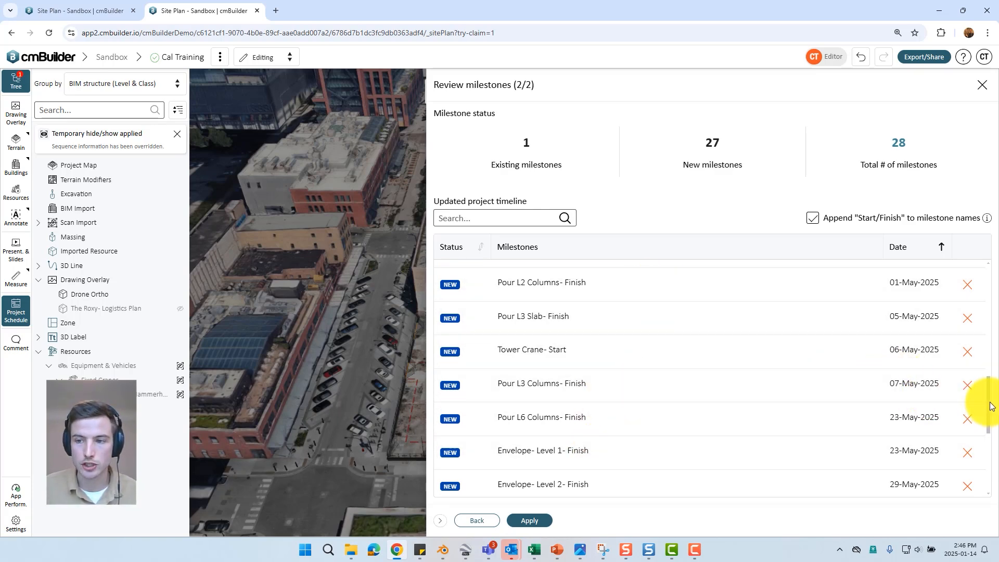
drag(991, 406, 993, 288)
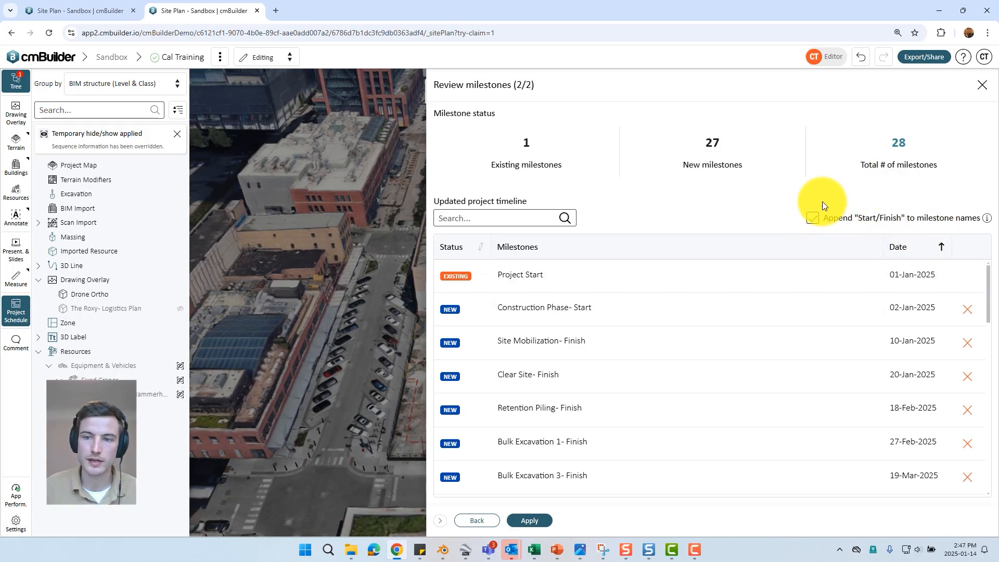
Turn off appending "Start/Finish" to the milestone names and update the project timeline with the new milestones
click(813, 219)
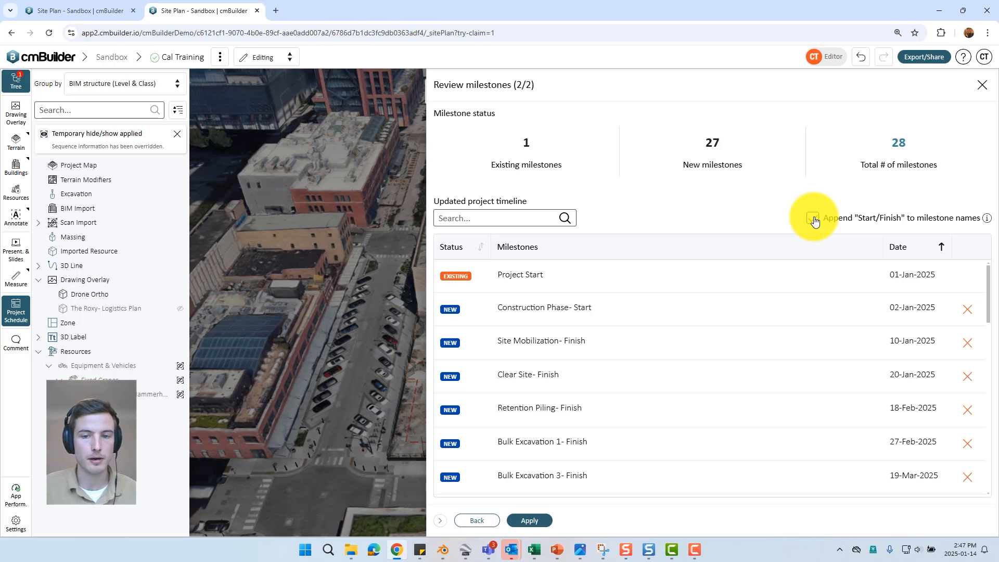
click(813, 218)
drag(569, 310, 583, 344)
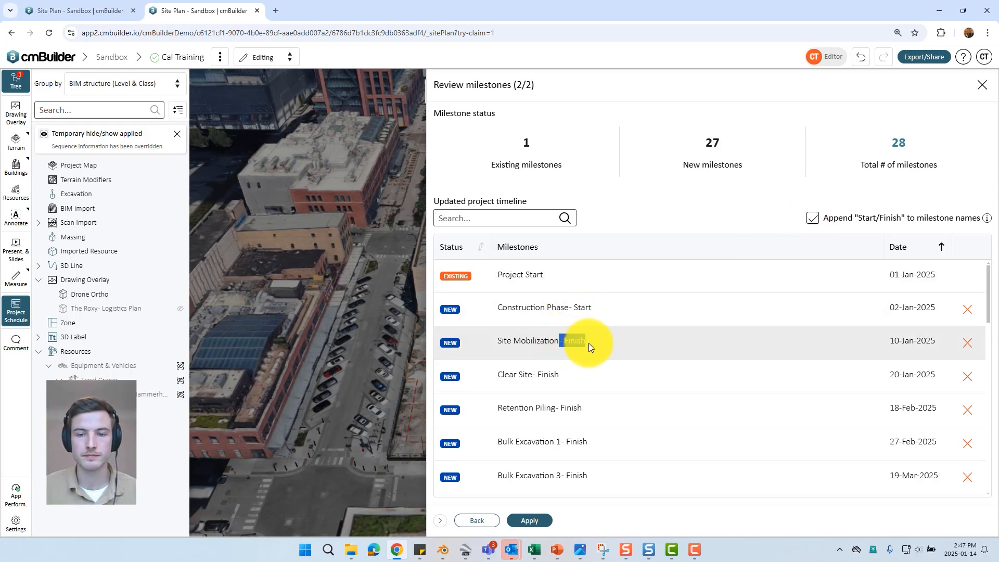
click(808, 223)
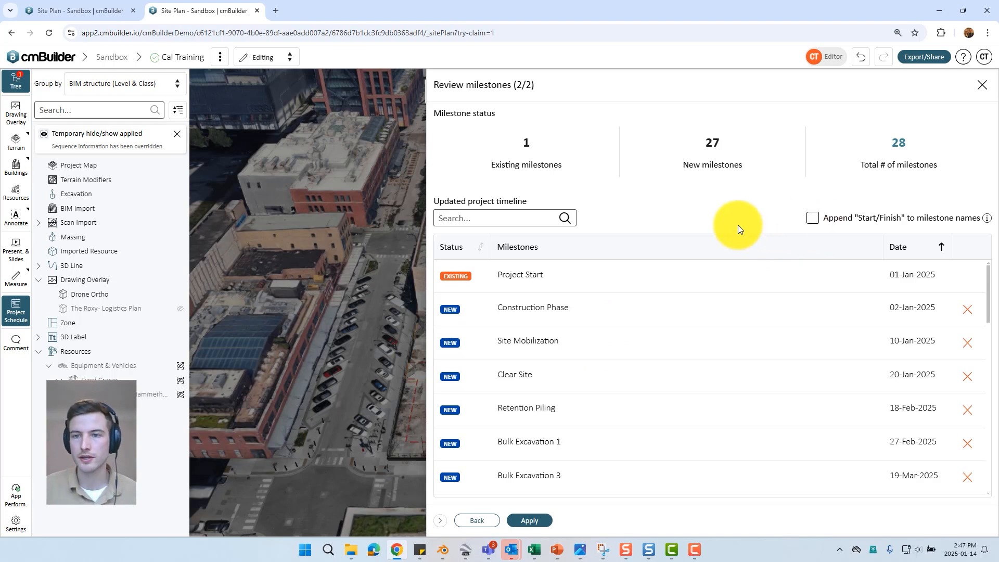
click(534, 523)
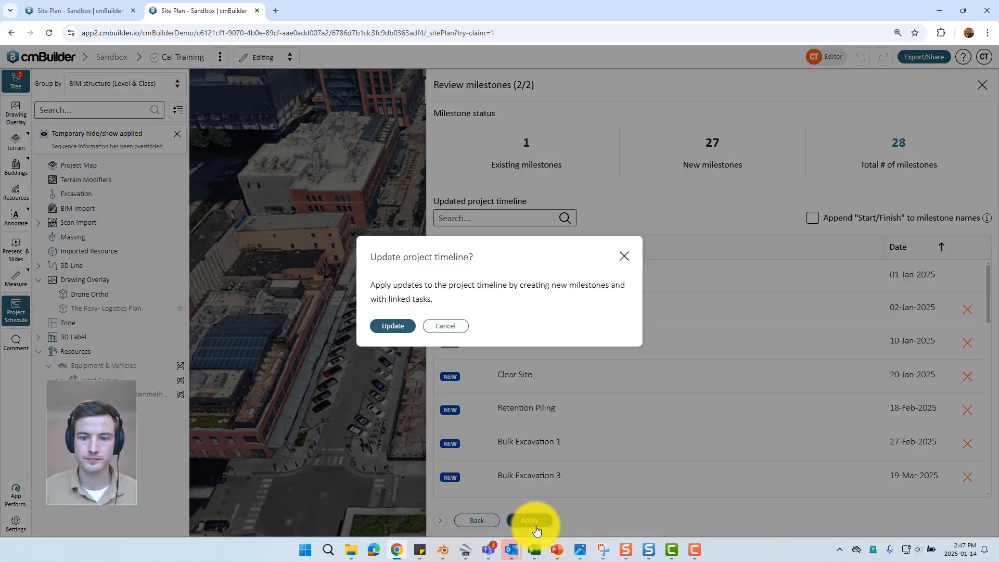
click(392, 327)
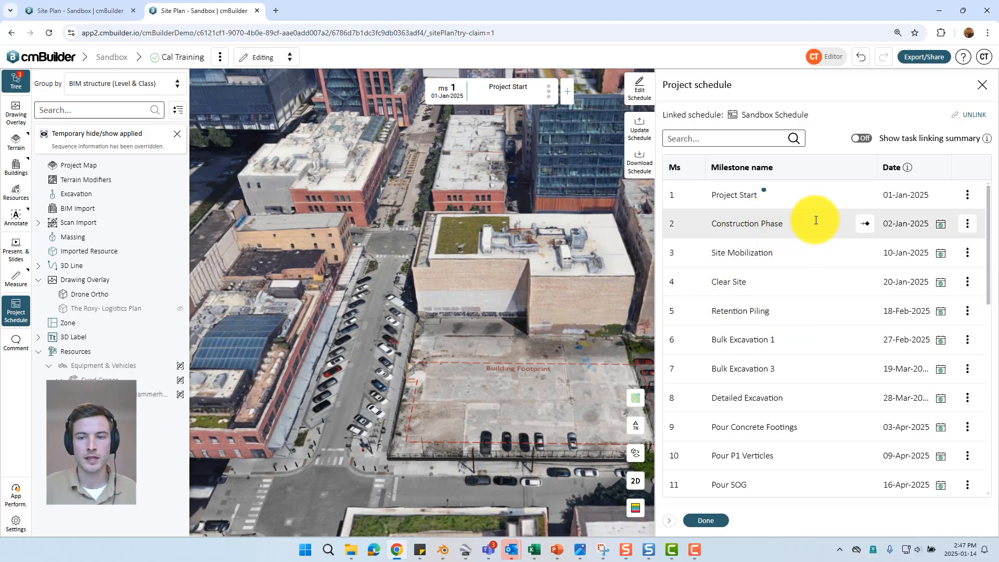
Rename milestone 2, Construction Phase, as "Start of Construction"
double_click(759, 231)
text(St)
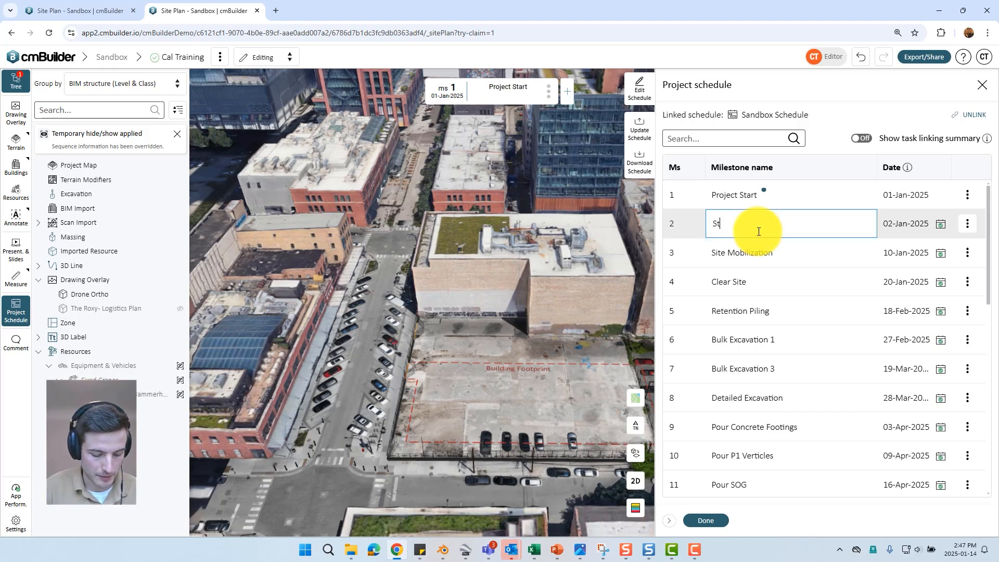
text(art of Construction)
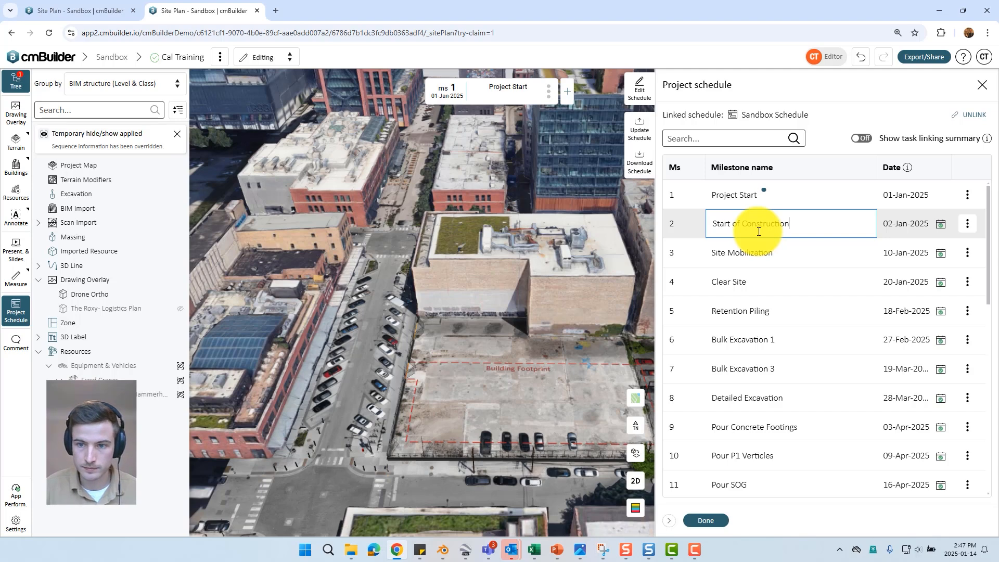
key(Return)
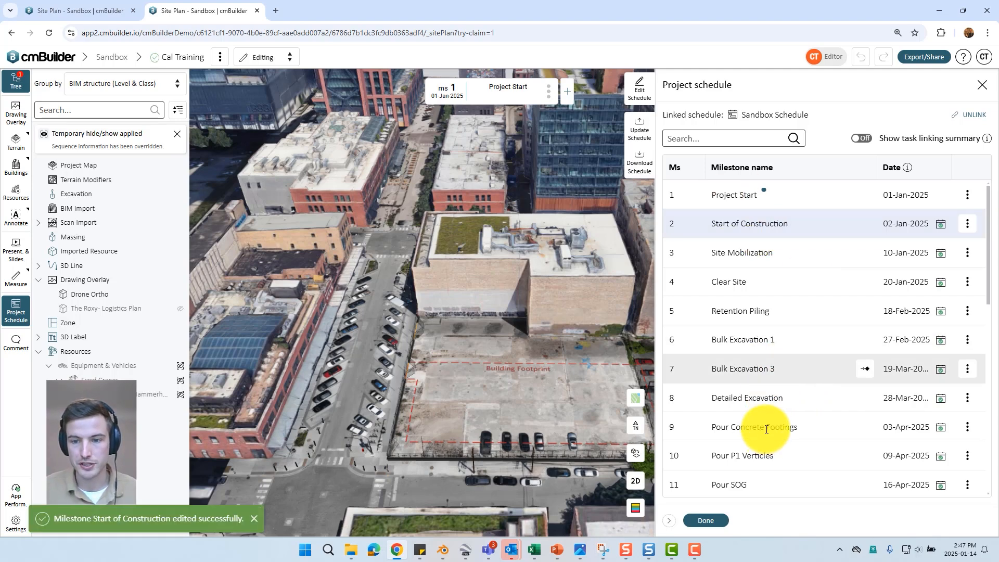
Rename milestone 17, the first Tower Crane milestone, as "Tower Crane Mob"
scroll(764, 400, down, 1)
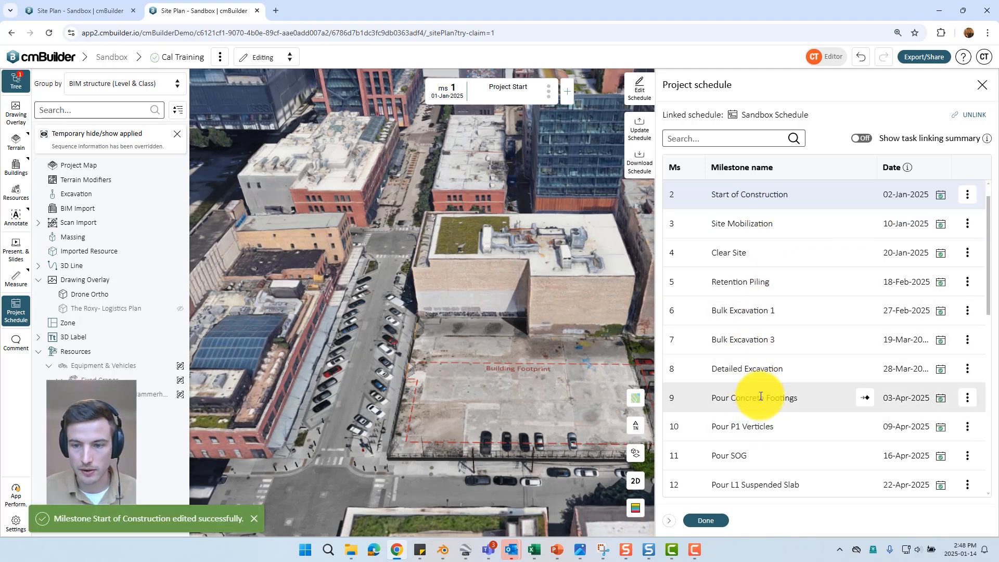
mouse_move(861, 378)
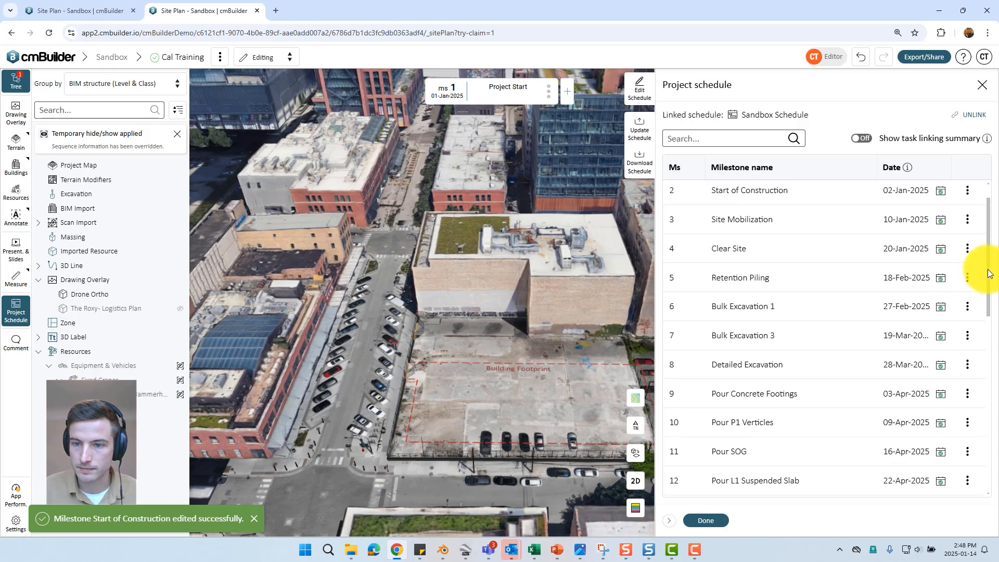
scroll(989, 286, down, 1)
drag(988, 286, 952, 380)
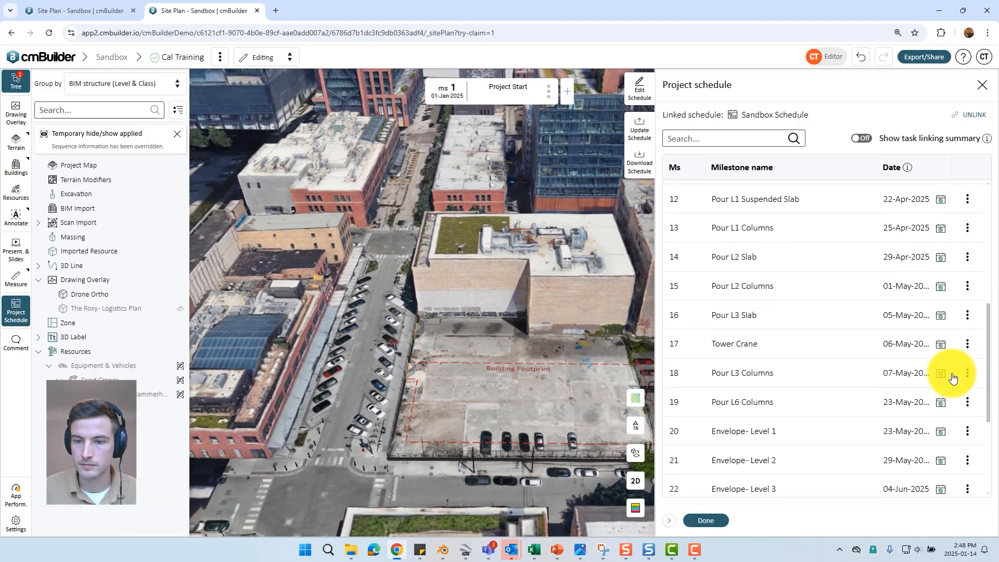
click(770, 346)
click(769, 346)
text(Mob)
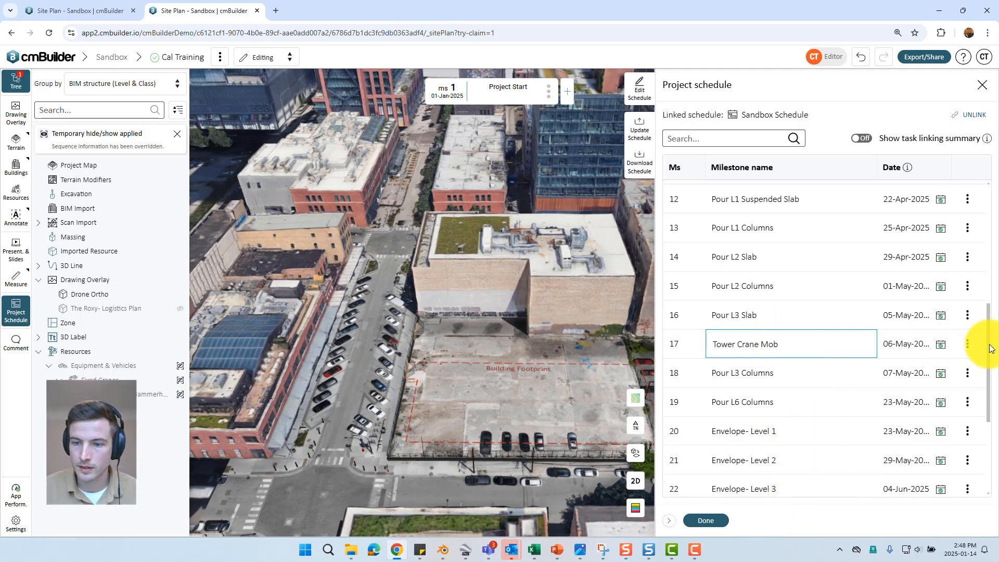
Rename the last milestone, number 28, as "Construction Complete" and finish editing the project schedule
drag(990, 355, 851, 457)
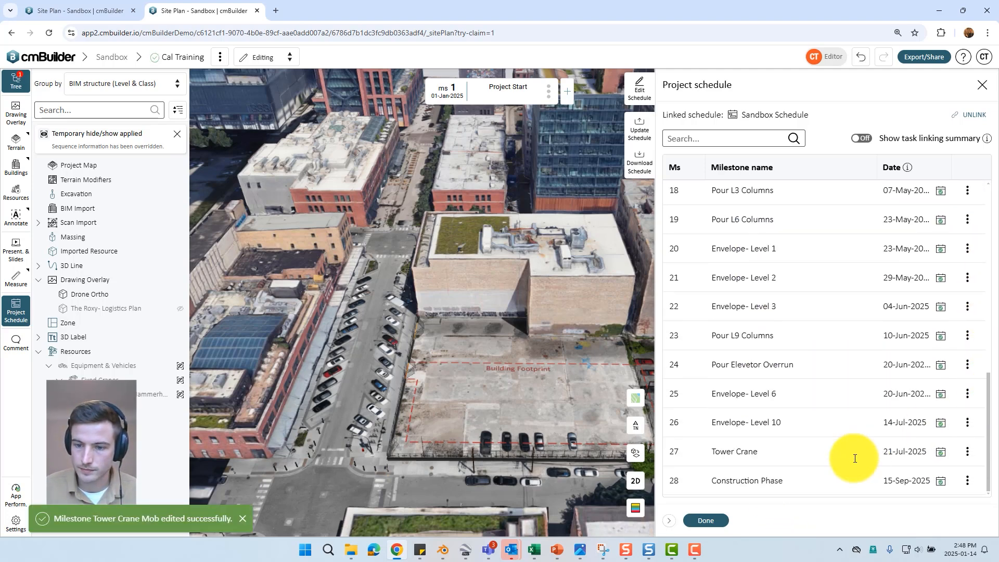
double_click(771, 480)
triple_click(771, 481)
text(Constr)
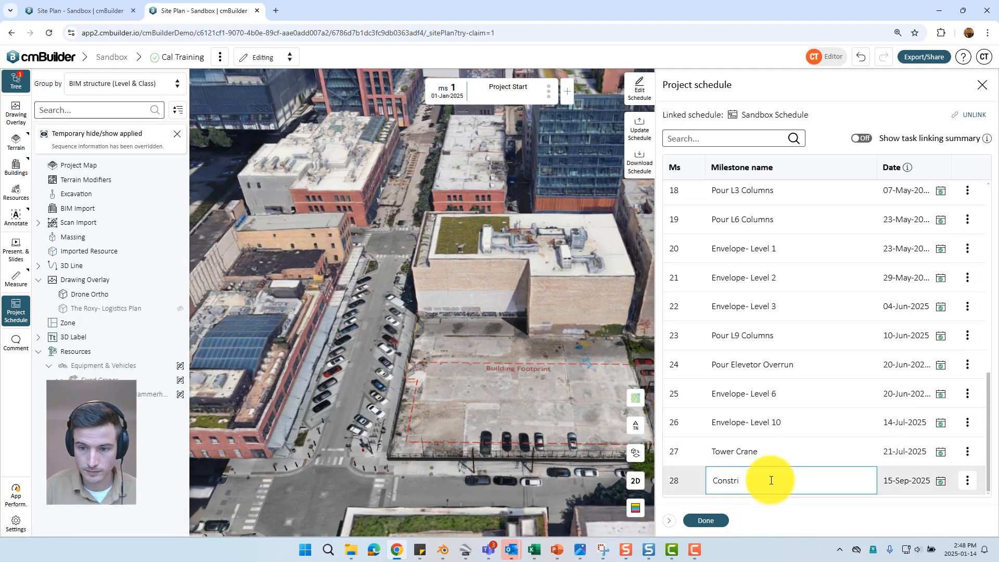
text(uction)
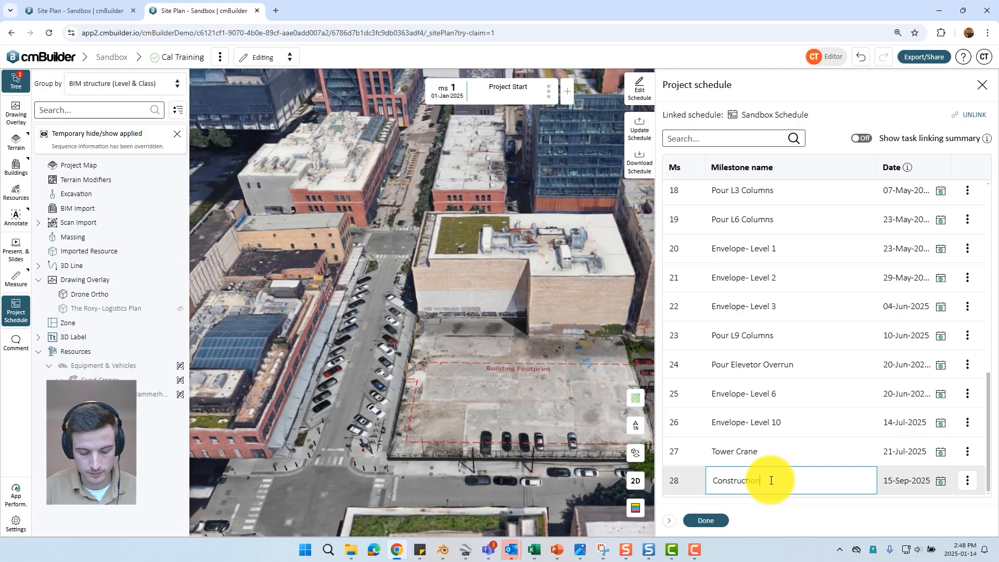
text( Complete)
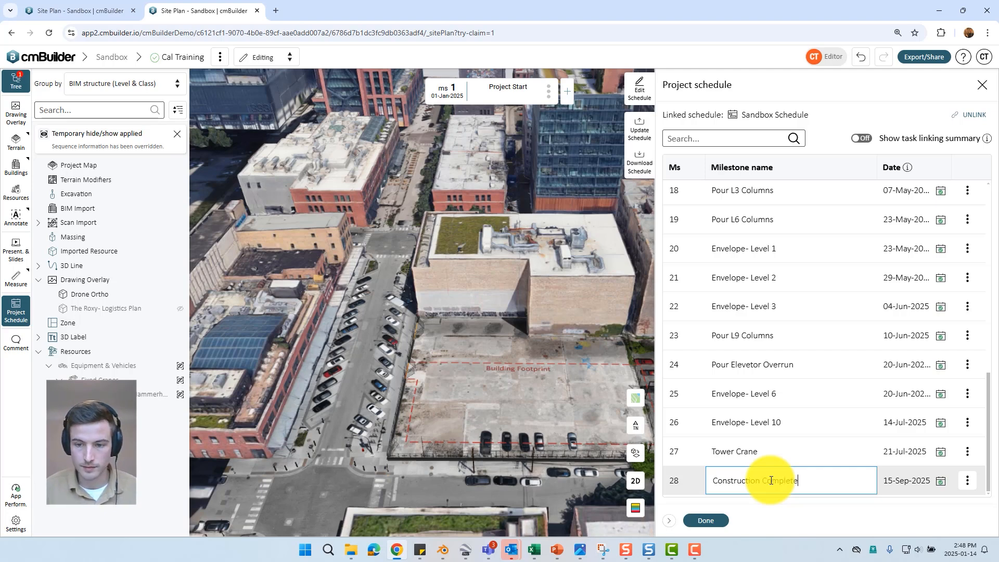
key(Return)
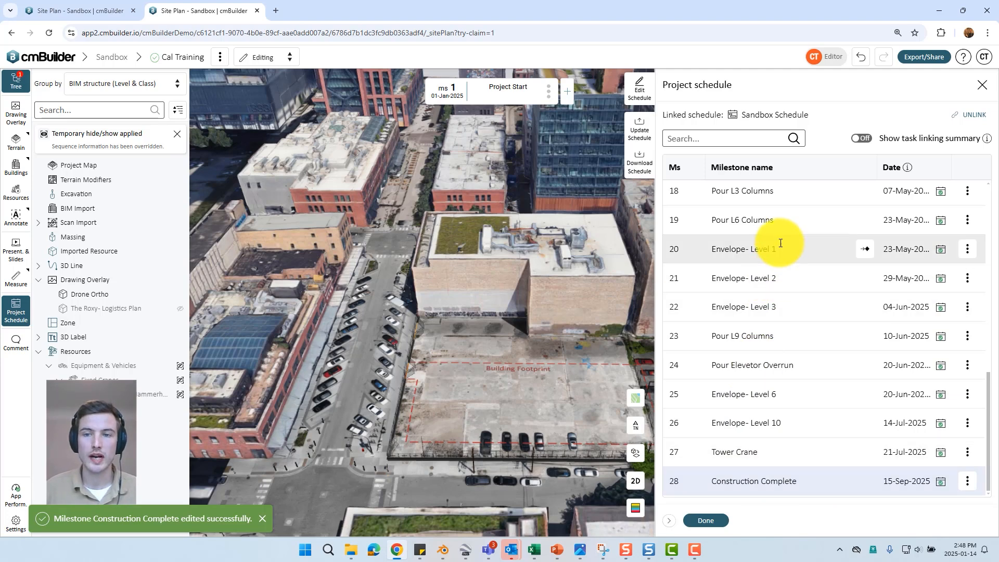
scroll(778, 276, up, 8)
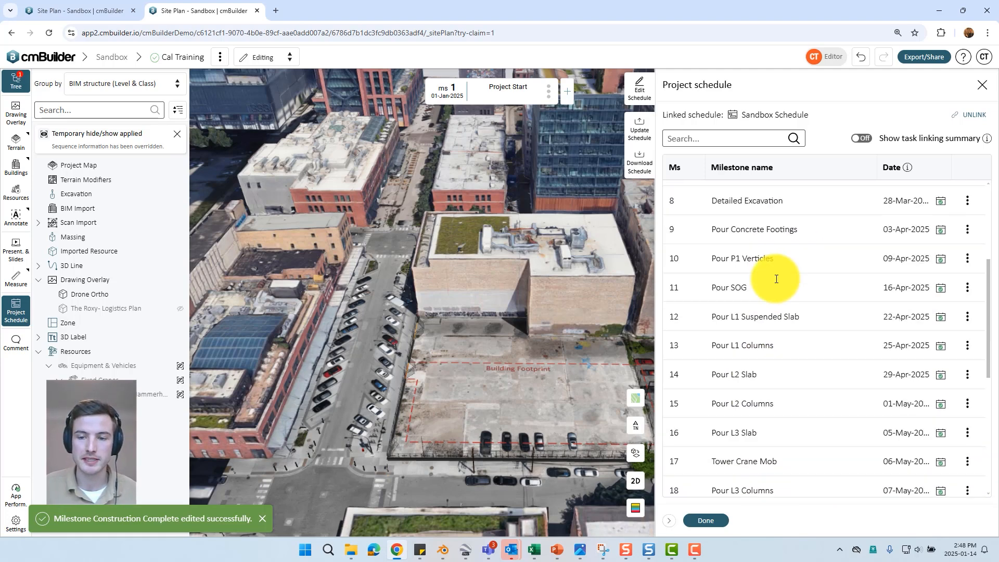
click(707, 520)
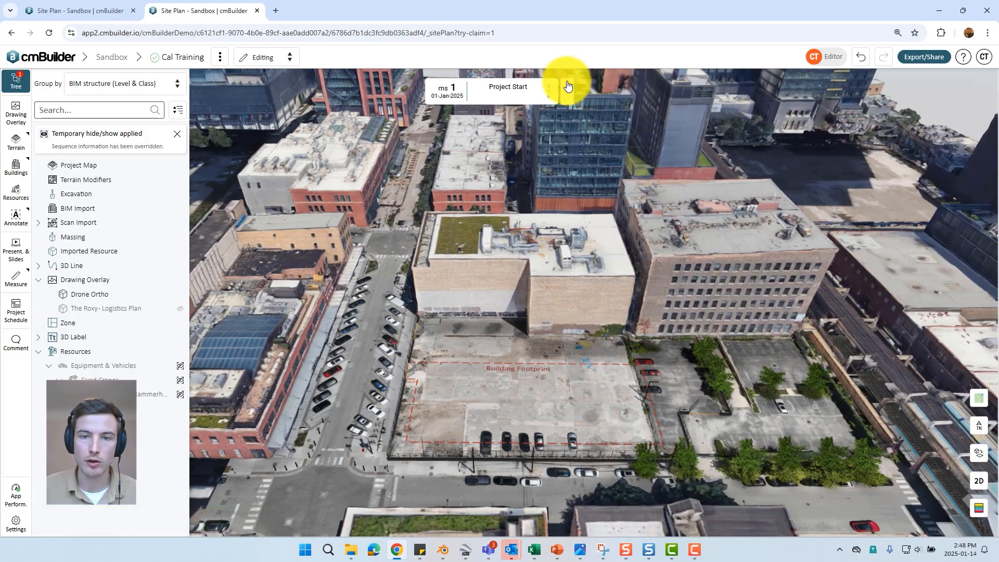
Step forward through the site plan's milestones from Project Start to Bulk Excavation 1
click(588, 92)
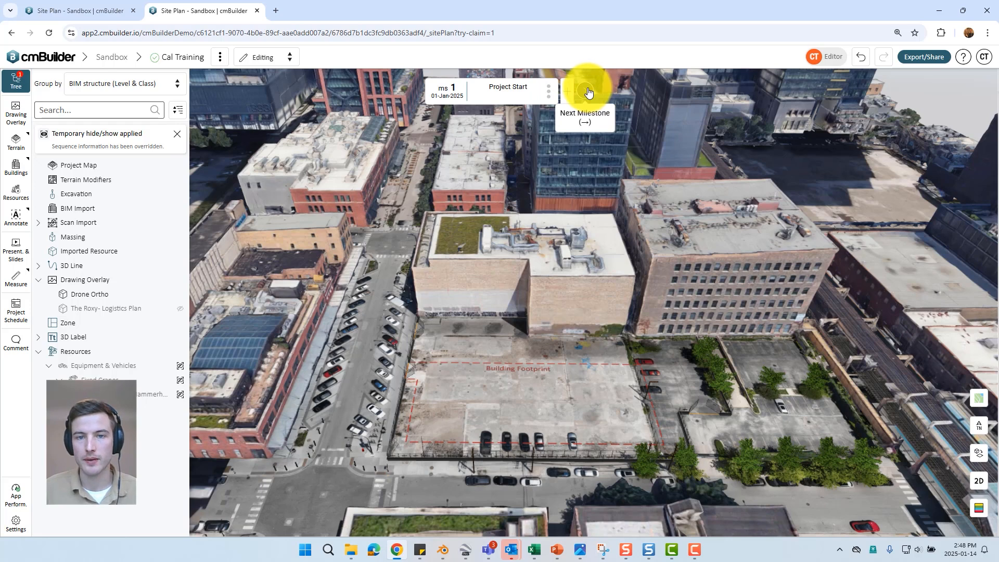
click(587, 92)
click(587, 92)
click(586, 92)
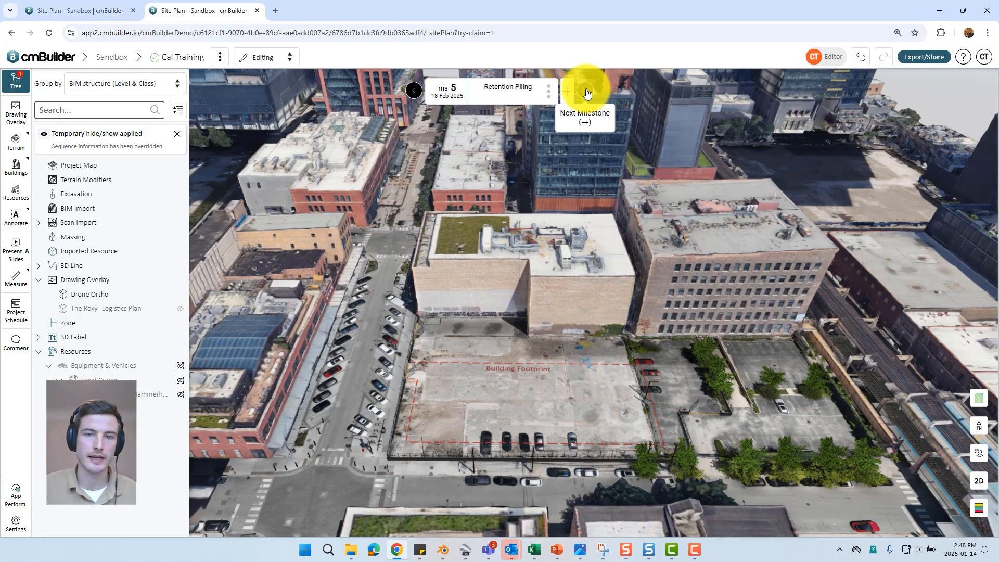
click(586, 92)
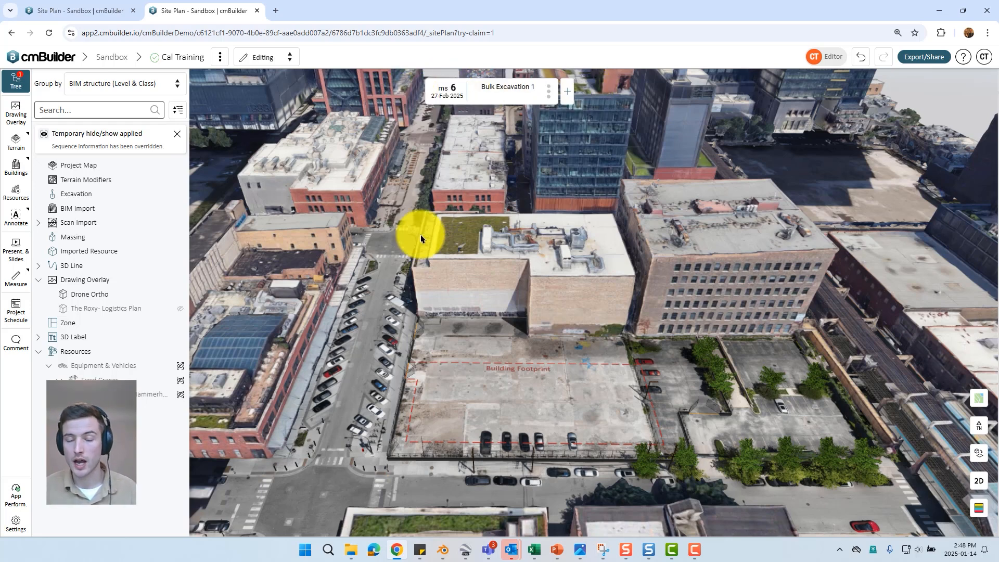
Step back through the site plan's milestones from Bulk Excavation 1 to Project Start
key(Left)
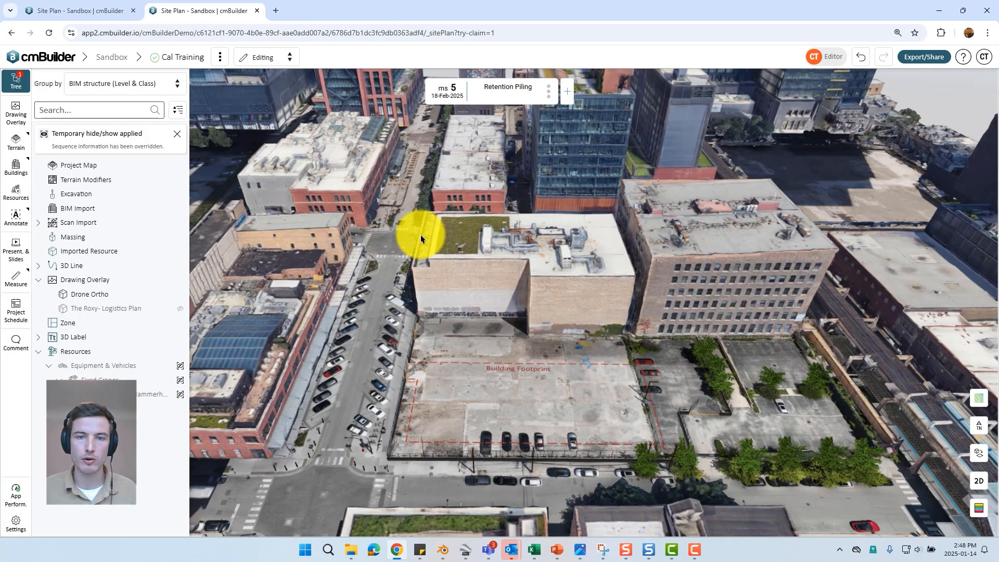
key(Left)
key(Left)
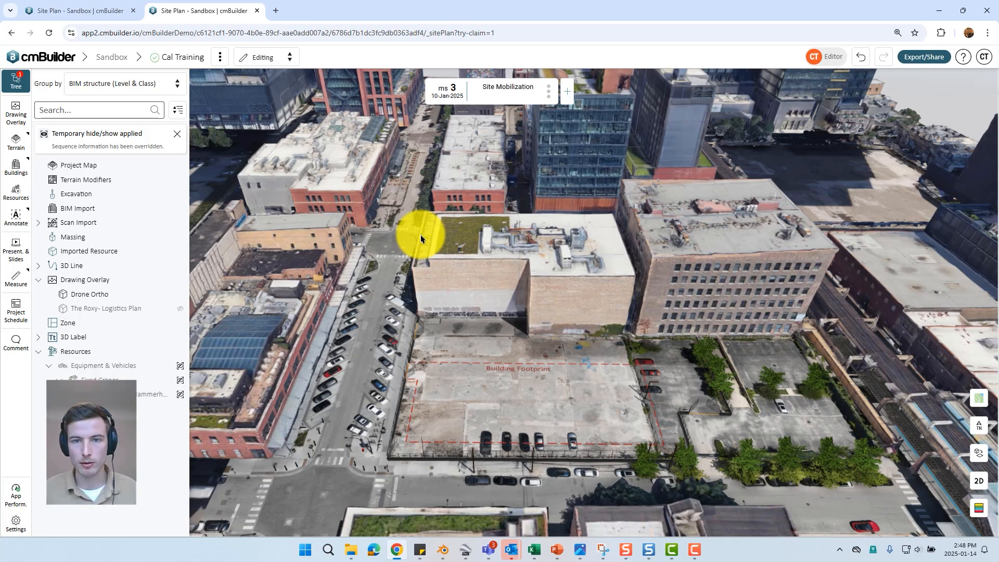
key(Left)
key(Left)
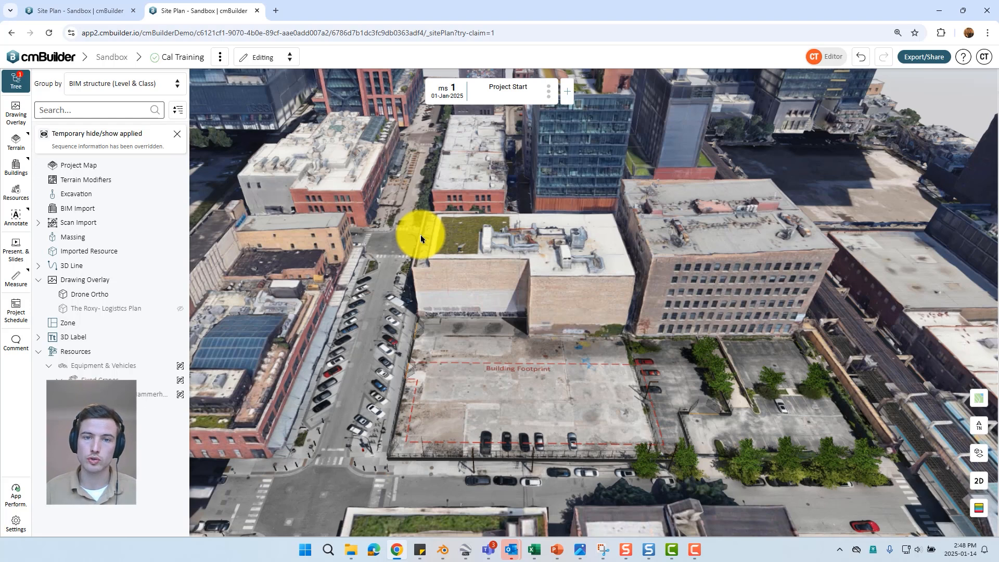
Switch back and forth between the first milestone, Project Start, and the last one, Construction Complete
key(Left)
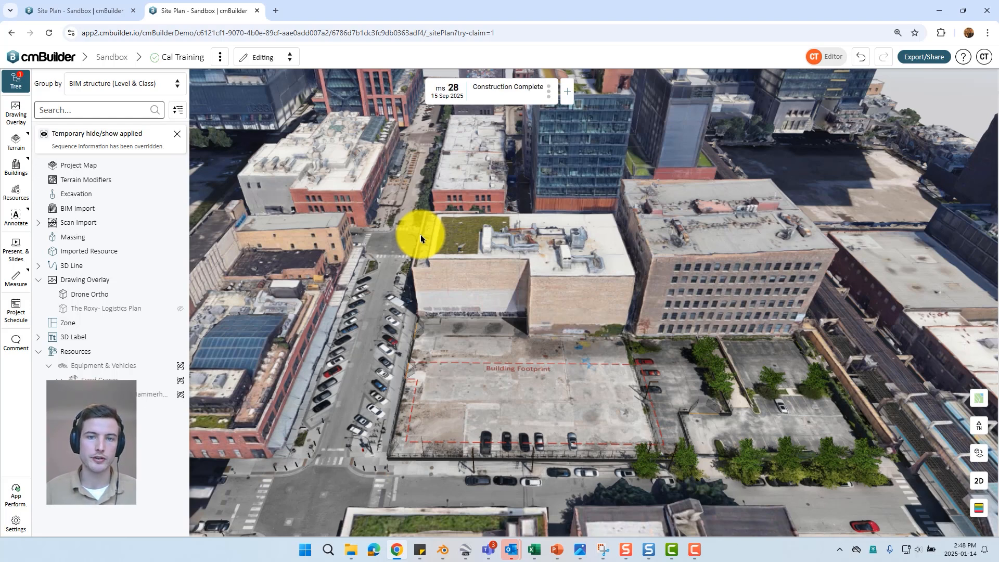
key(Right)
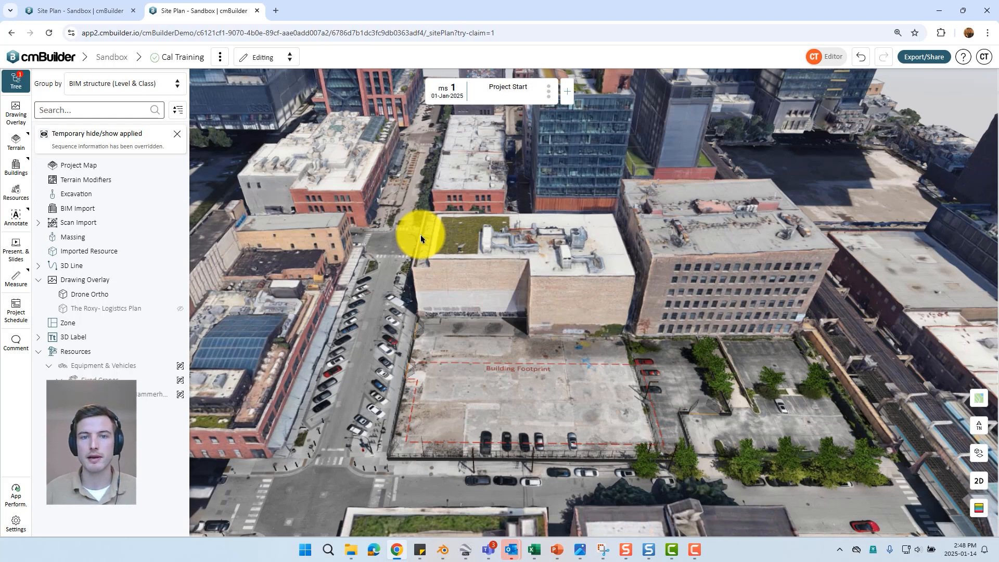
key(Left)
key(Right)
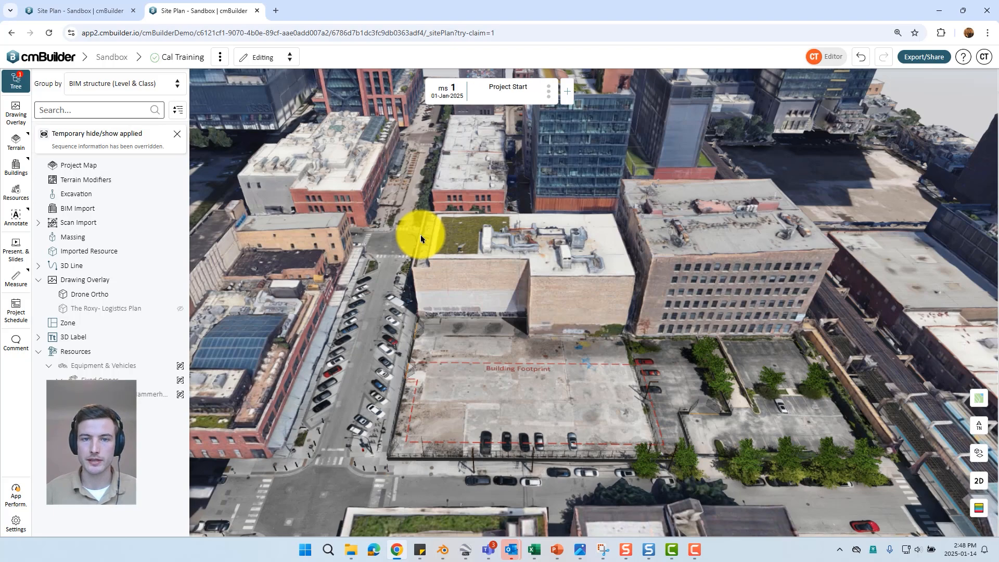
key(Left)
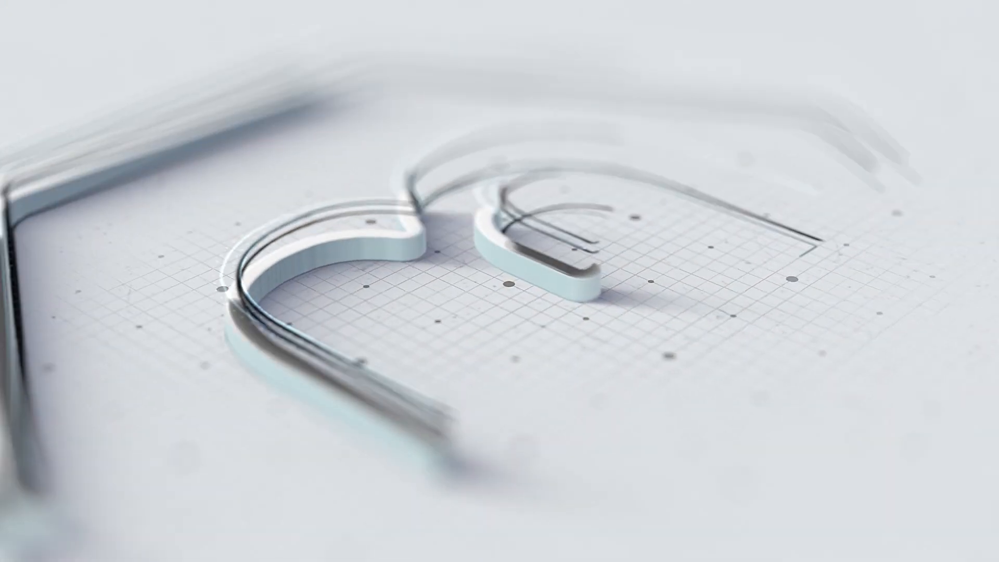